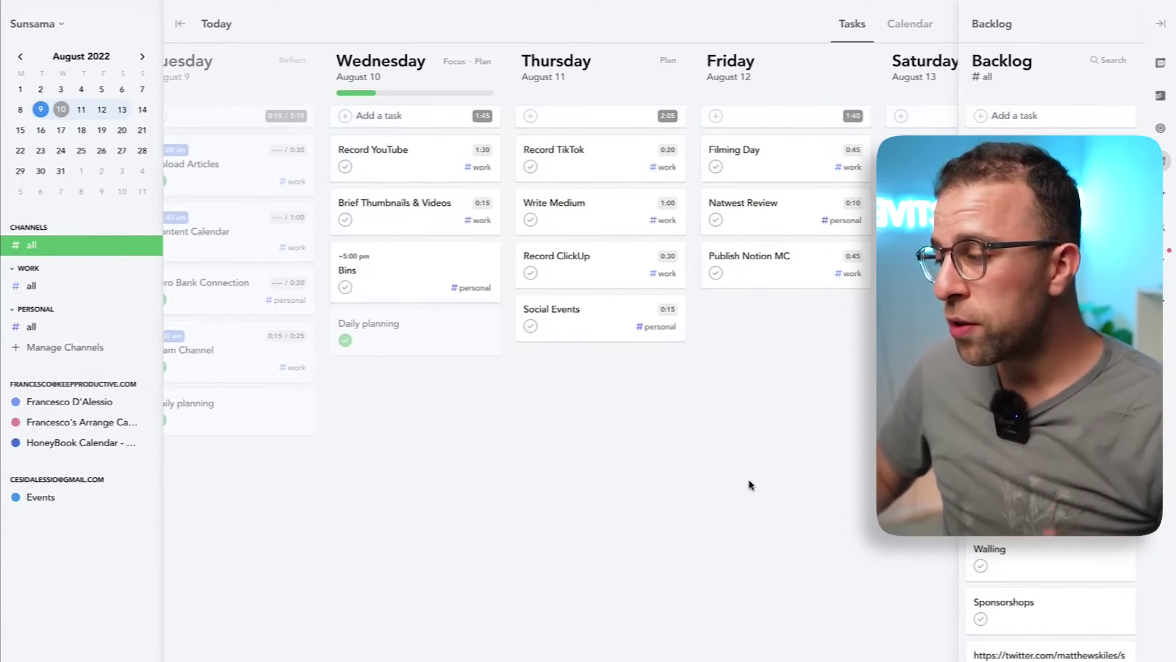
{"action": "scroll", "coordinate": [751, 485], "scroll_direction": "right", "scroll_amount": 3}
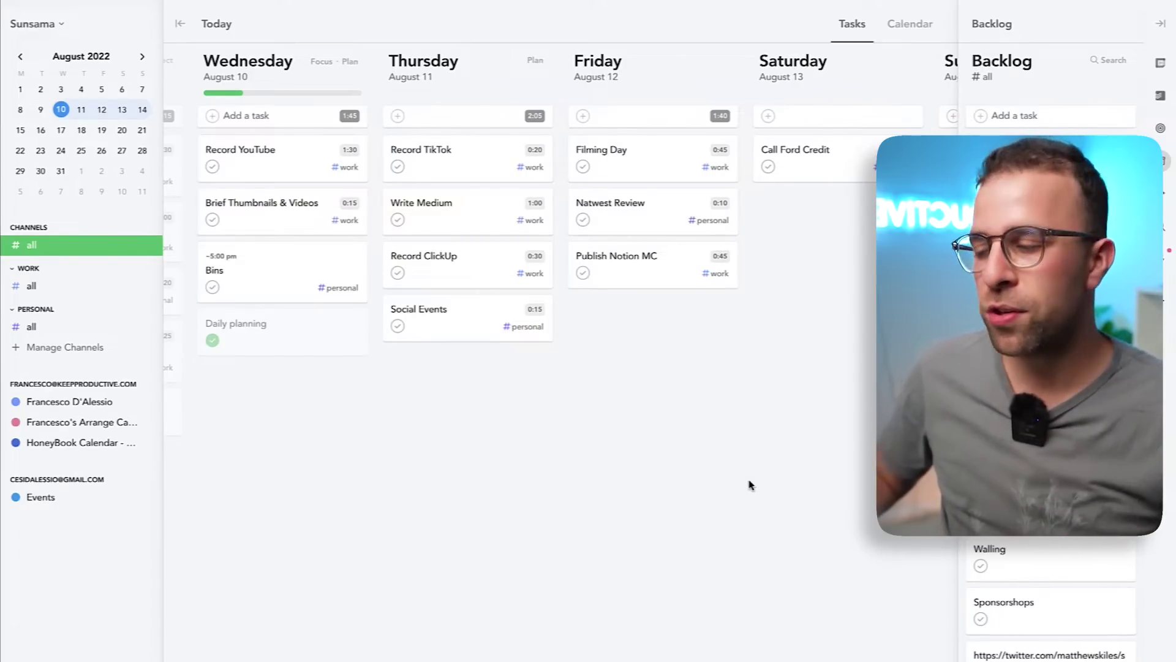
{"action": "scroll", "coordinate": [751, 485], "scroll_direction": "left", "scroll_amount": 3}
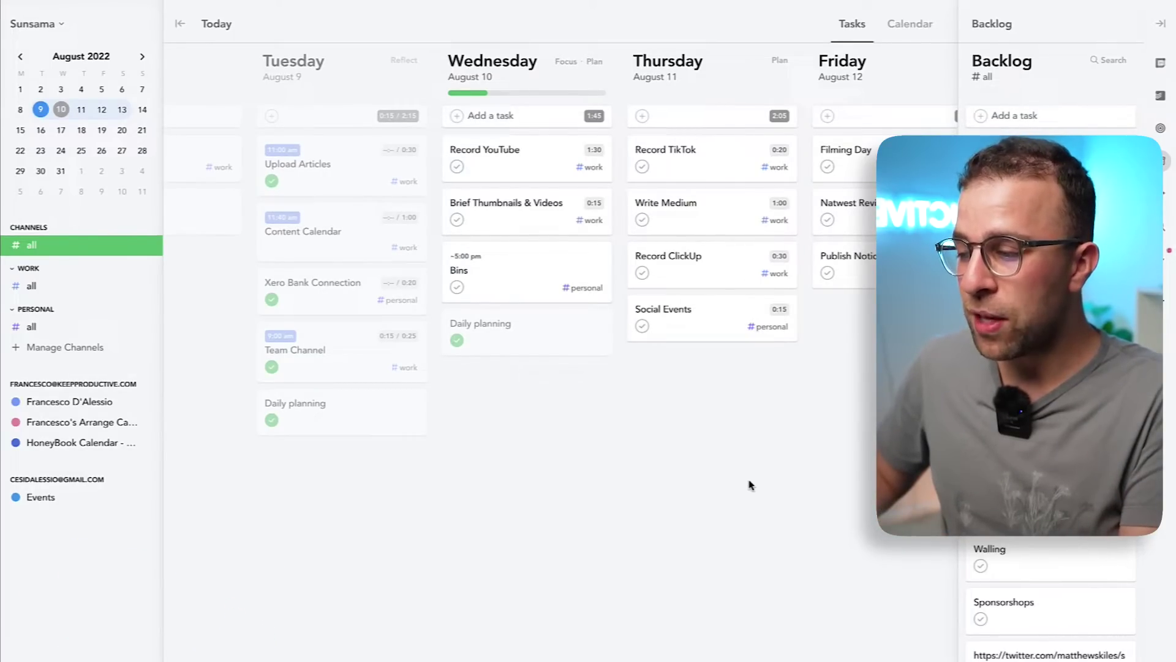
{"action": "scroll", "coordinate": [751, 485], "scroll_direction": "right", "scroll_amount": 3}
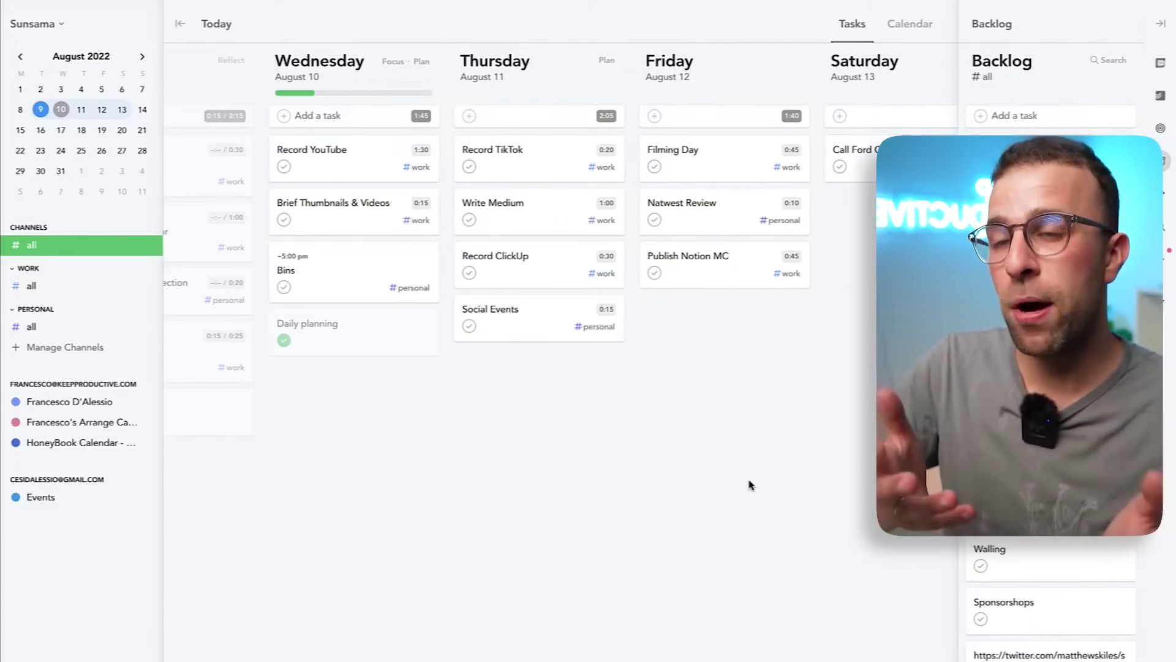
{"action": "left_click", "coordinate": [62, 287]}
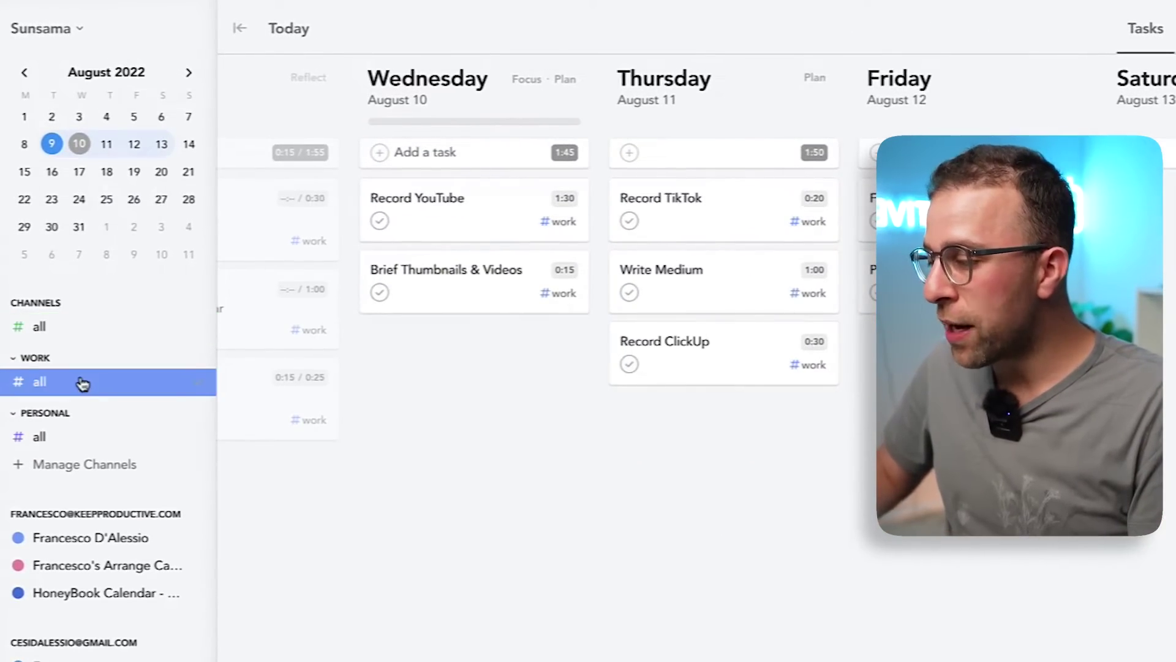
{"action": "left_click", "coordinate": [88, 441]}
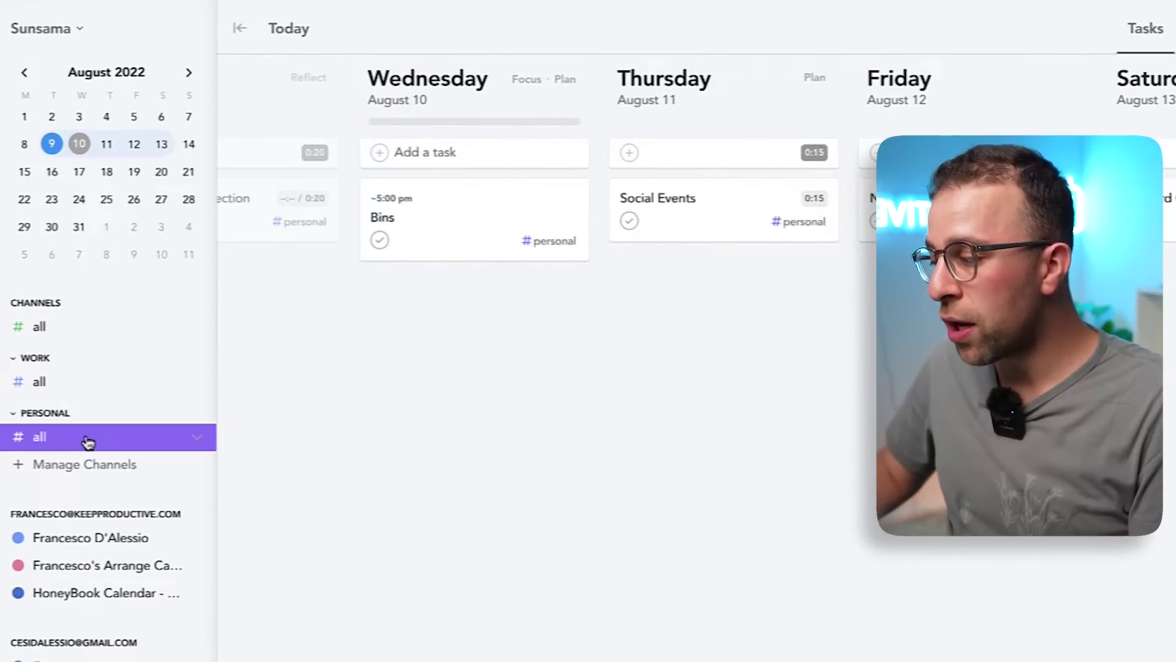
{"action": "left_click", "coordinate": [96, 340]}
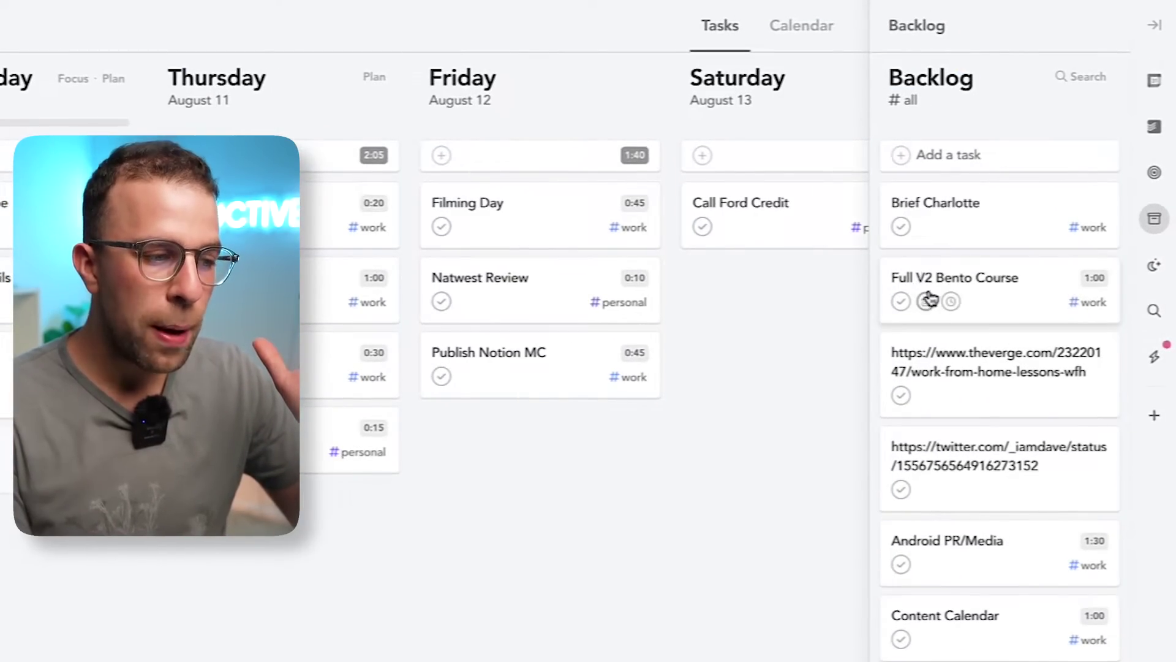
Step: Look through the Backlog list, then replace it with the calendar day view beside the week board
{"action": "scroll", "coordinate": [927, 557], "scroll_direction": "down", "scroll_amount": 3}
{"action": "scroll", "coordinate": [928, 556], "scroll_direction": "up", "scroll_amount": 2}
{"action": "scroll", "coordinate": [928, 556], "scroll_direction": "up", "scroll_amount": 2}
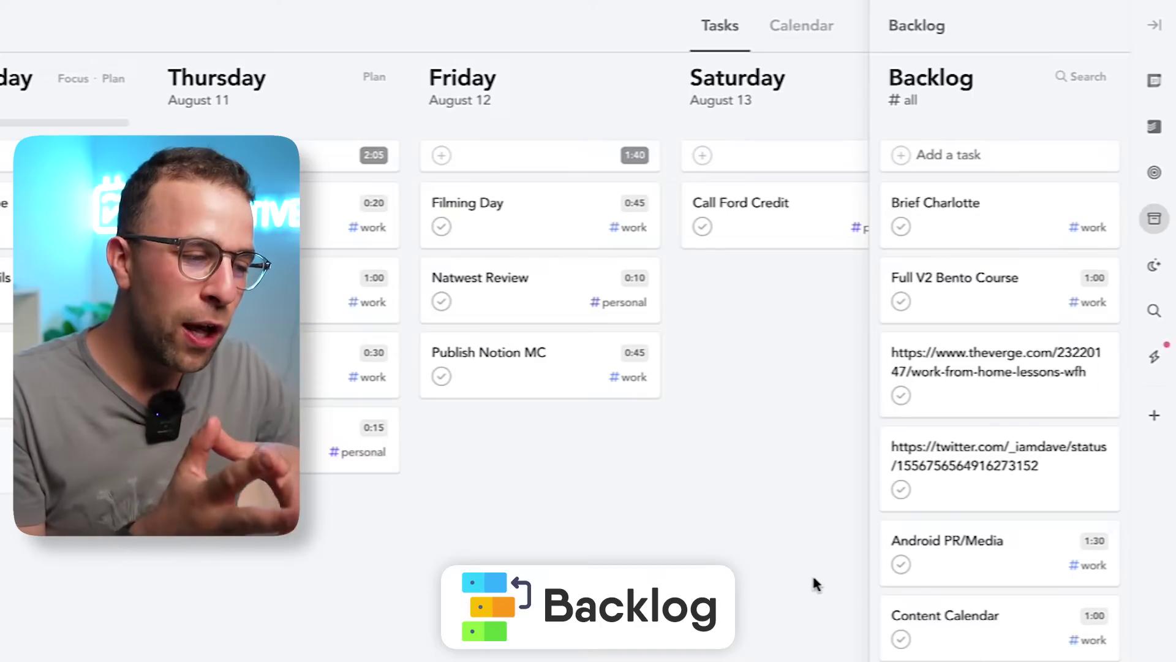
{"action": "left_click", "coordinate": [1155, 83]}
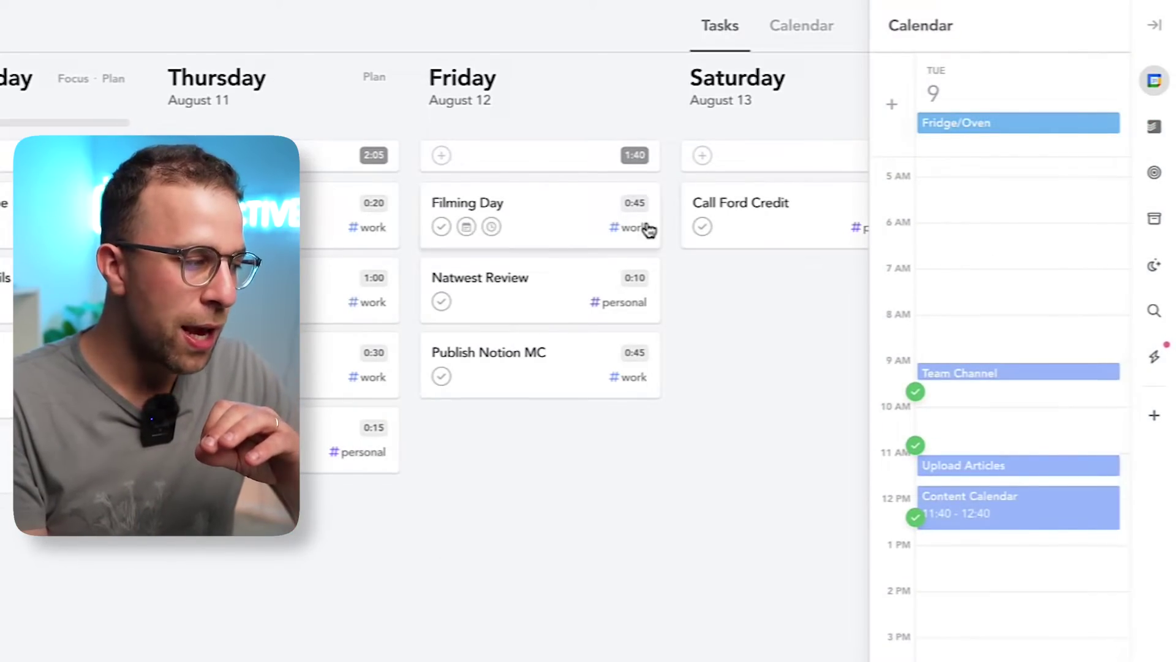
{"action": "scroll", "coordinate": [646, 229], "scroll_direction": "right", "scroll_amount": 2}
{"action": "scroll", "coordinate": [648, 230], "scroll_direction": "right", "scroll_amount": 1}
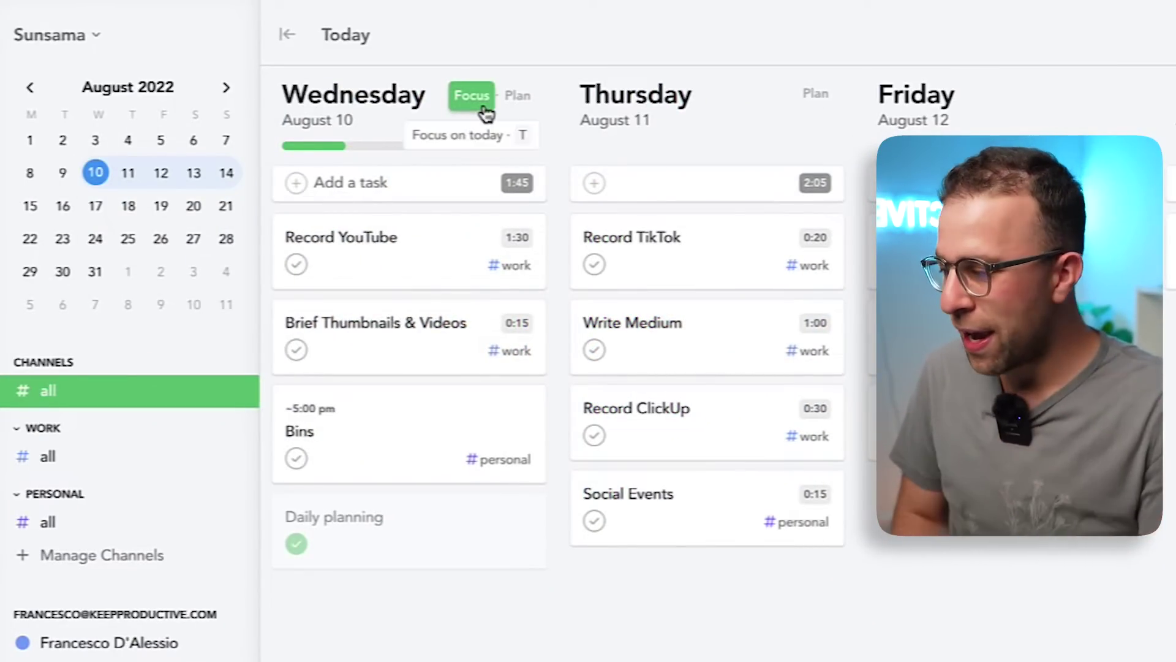
Step: In Wednesday's focus view, block Record YouTube at 9:15 and Brief Thumbnails & Videos at 11:30–12:25
{"action": "left_click", "coordinate": [483, 107]}
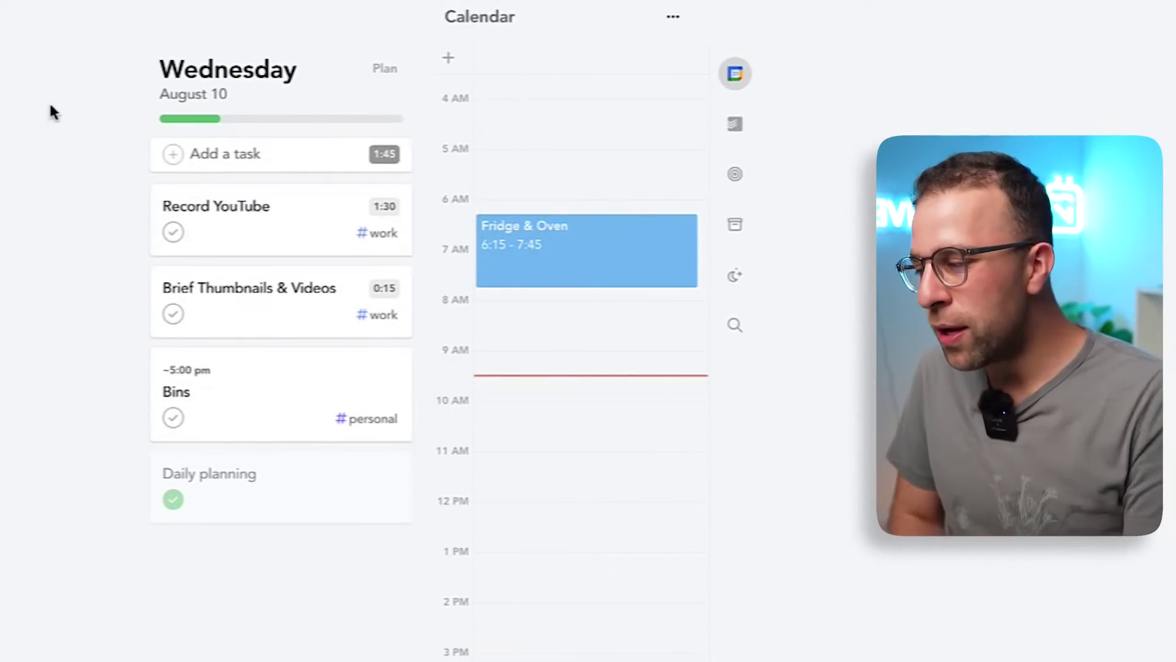
{"action": "left_click_drag", "start_coordinate": [270, 218], "coordinate": [598, 375]}
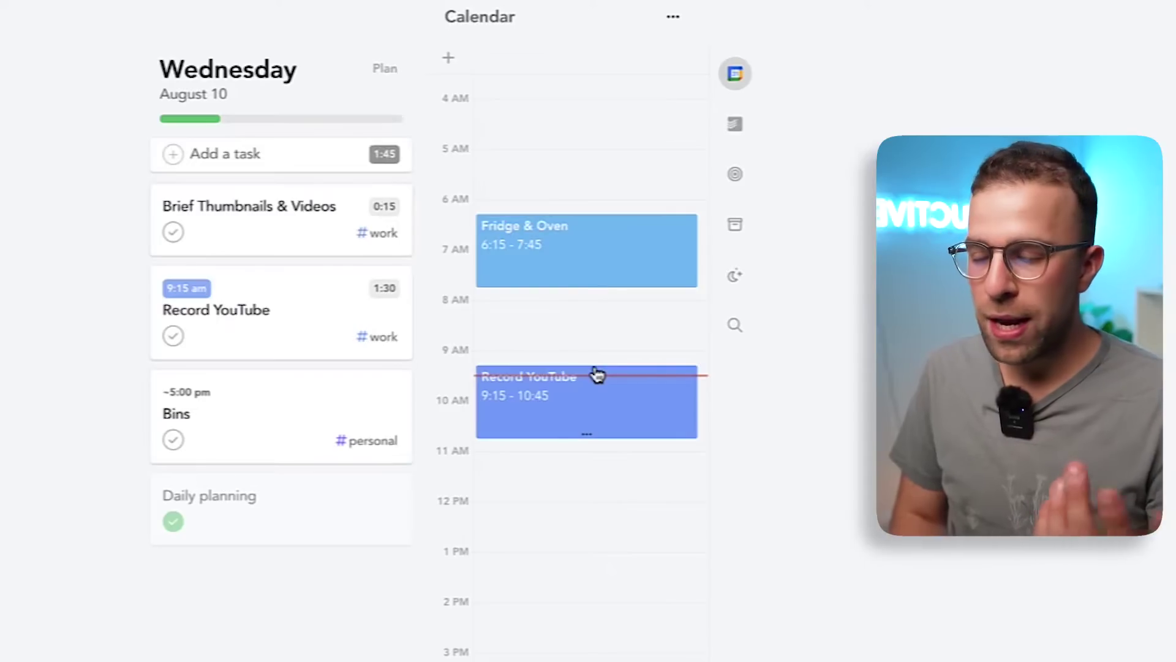
{"action": "mouse_move", "coordinate": [303, 234]}
{"action": "left_click_drag", "start_coordinate": [303, 234], "coordinate": [579, 486]}
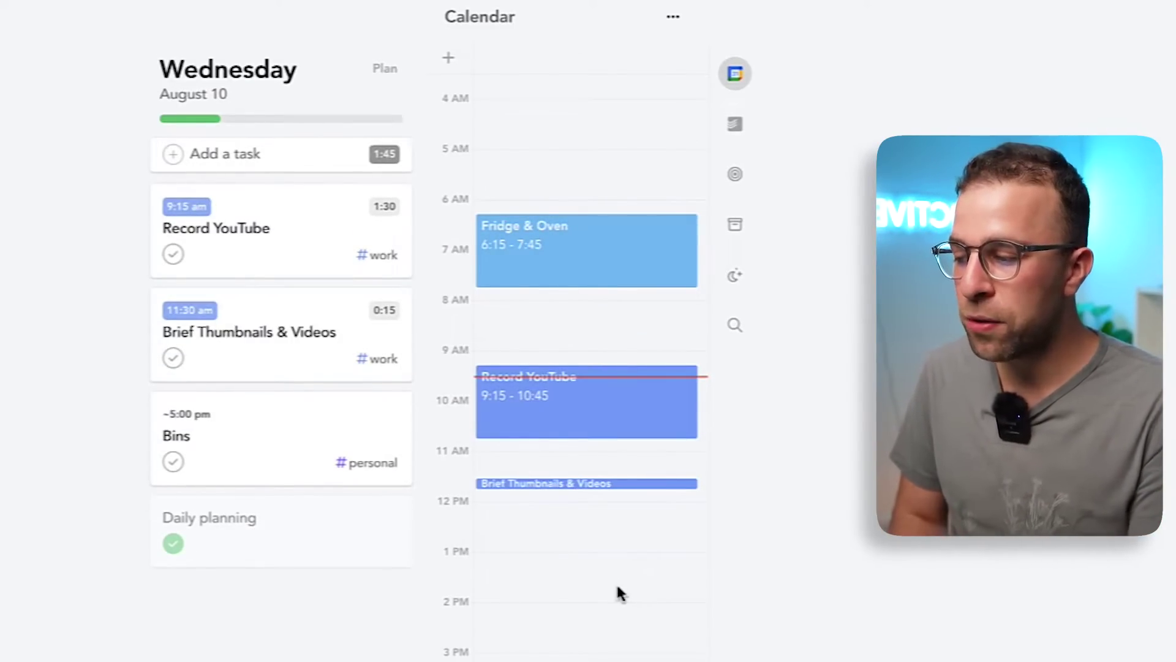
{"action": "left_click_drag", "start_coordinate": [587, 488], "coordinate": [588, 529]}
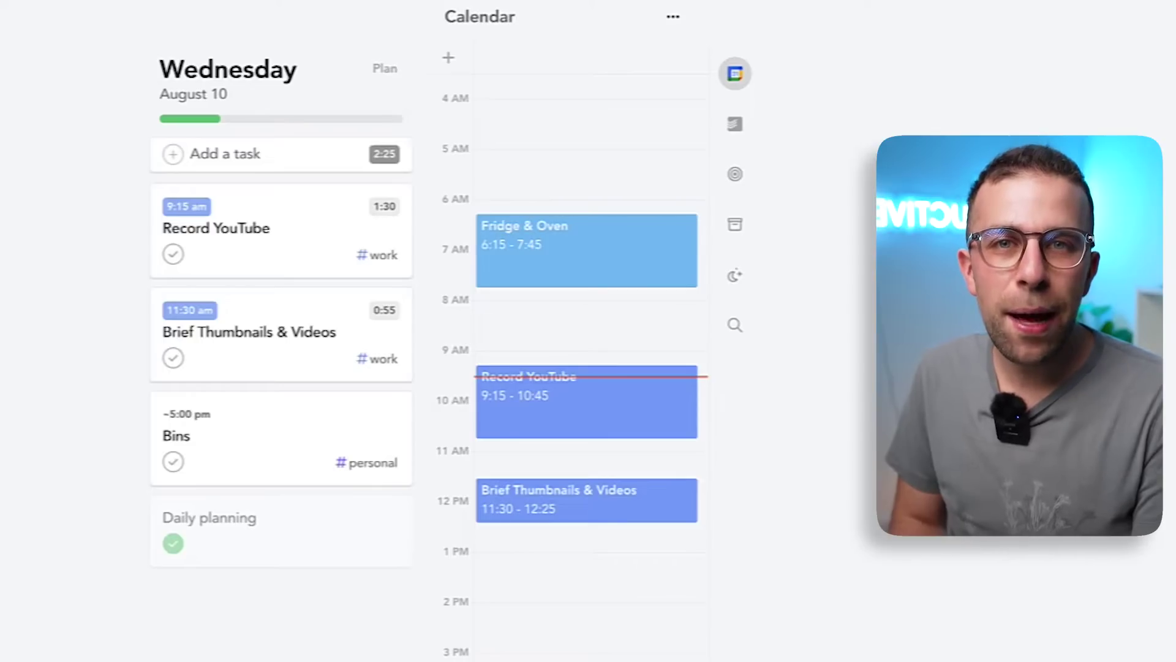
{"action": "left_click", "coordinate": [635, 428]}
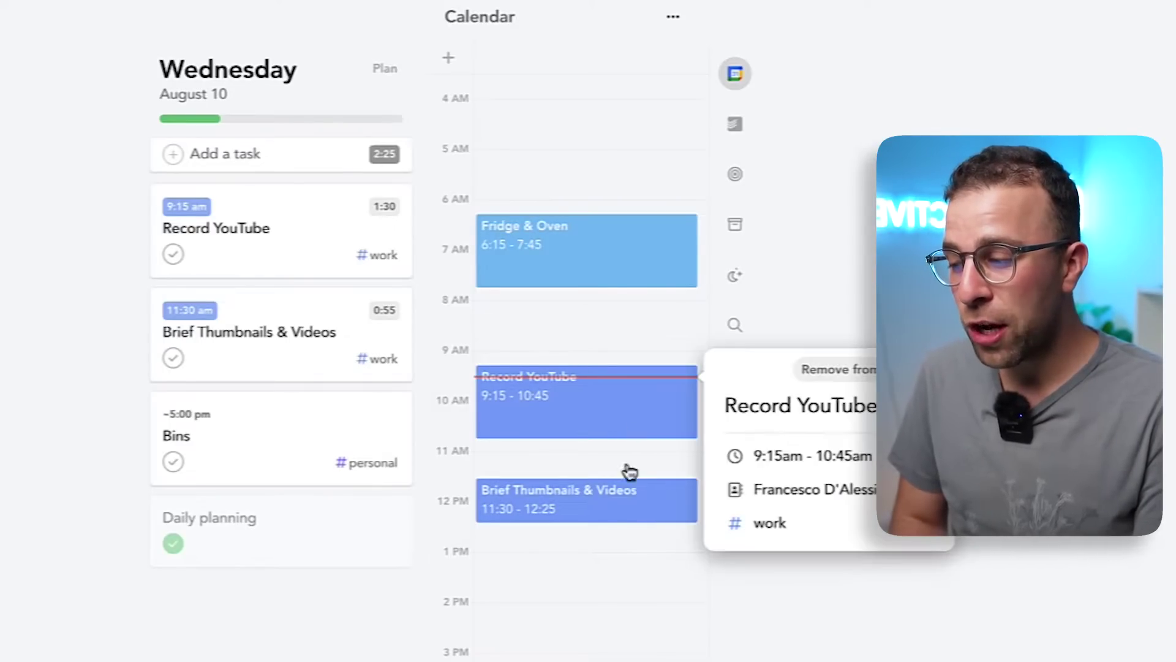
{"action": "key", "text": "Escape"}
{"action": "key", "text": "Escape"}
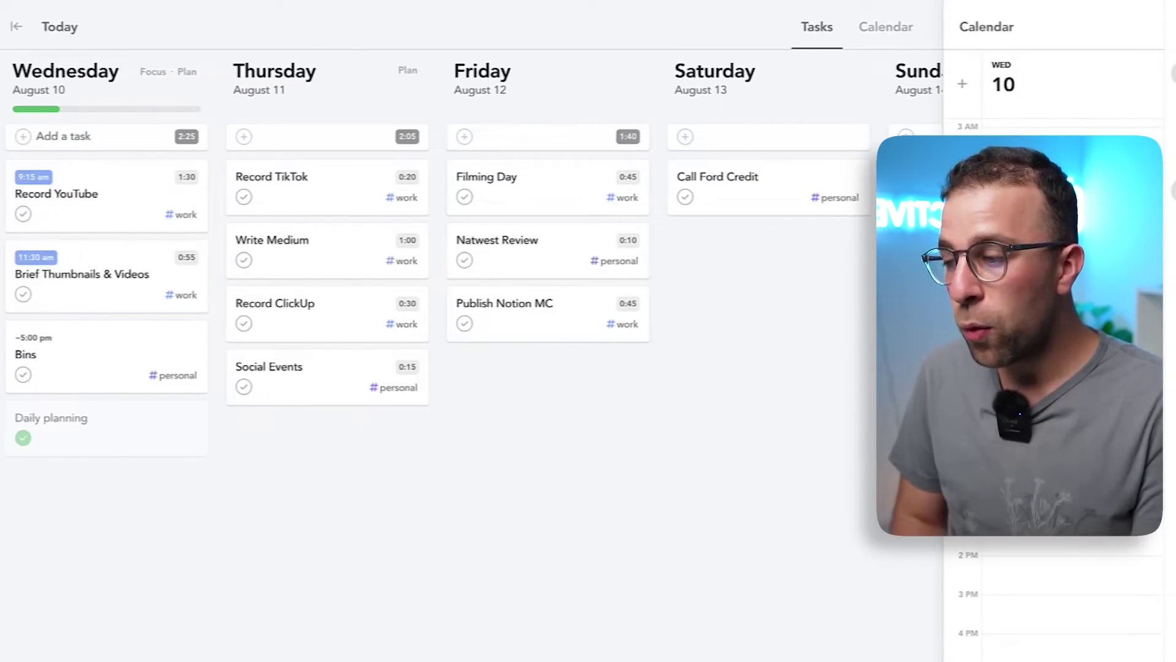
Step: Move Android PR/Media from the Backlog into Wednesday and show Wednesday's focus calendar
{"action": "key", "text": "b"}
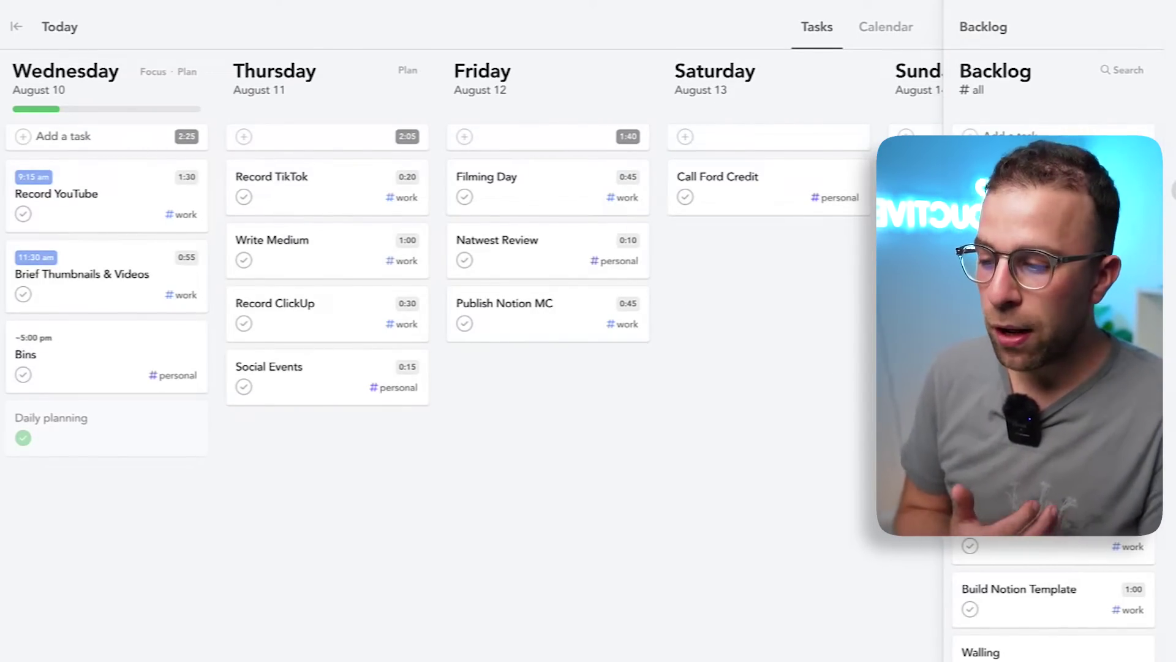
{"action": "left_click_drag", "start_coordinate": [1041, 527], "coordinate": [96, 339]}
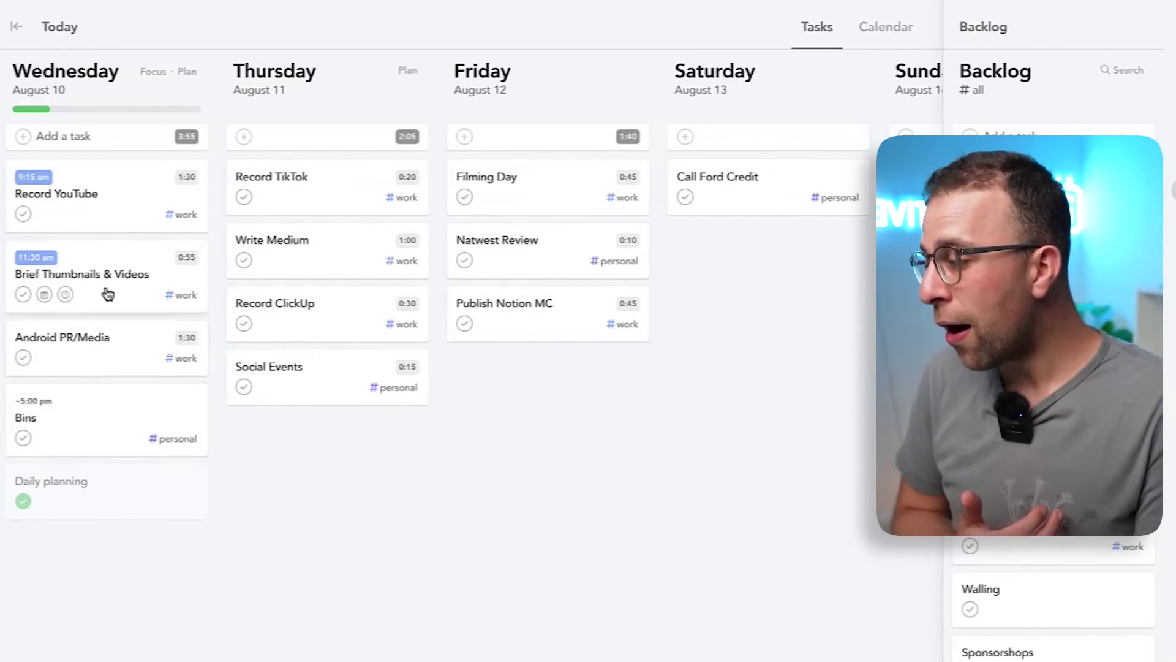
{"action": "left_click", "coordinate": [153, 71]}
{"action": "left_click", "coordinate": [737, 75]}
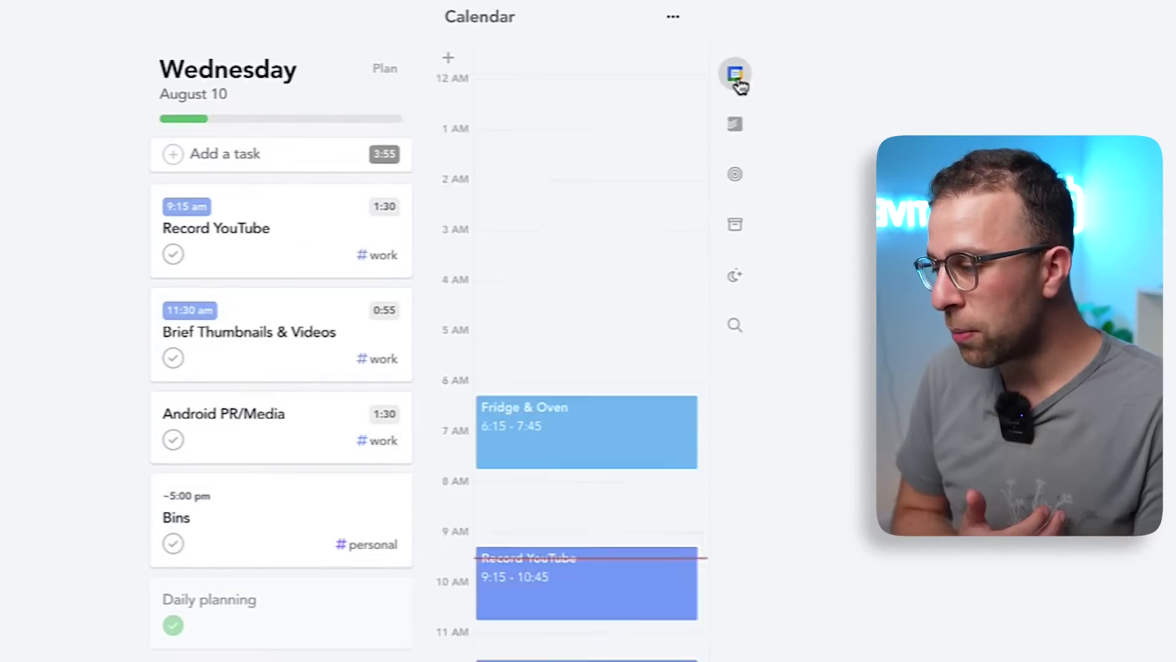
Step: Block Android PR/Media at 12:40–1:30 and shorten Brief Thumbnails & Videos to end at 12:10
{"action": "left_click_drag", "start_coordinate": [284, 433], "coordinate": [598, 582]}
{"action": "mouse_move", "coordinate": [582, 641]}
{"action": "left_mouse_down"}
{"action": "mouse_move", "coordinate": [593, 620]}
{"action": "mouse_move", "coordinate": [595, 633]}
{"action": "left_mouse_up"}
{"action": "left_click", "coordinate": [594, 607]}
{"action": "left_click_drag", "start_coordinate": [586, 550], "coordinate": [603, 569]}
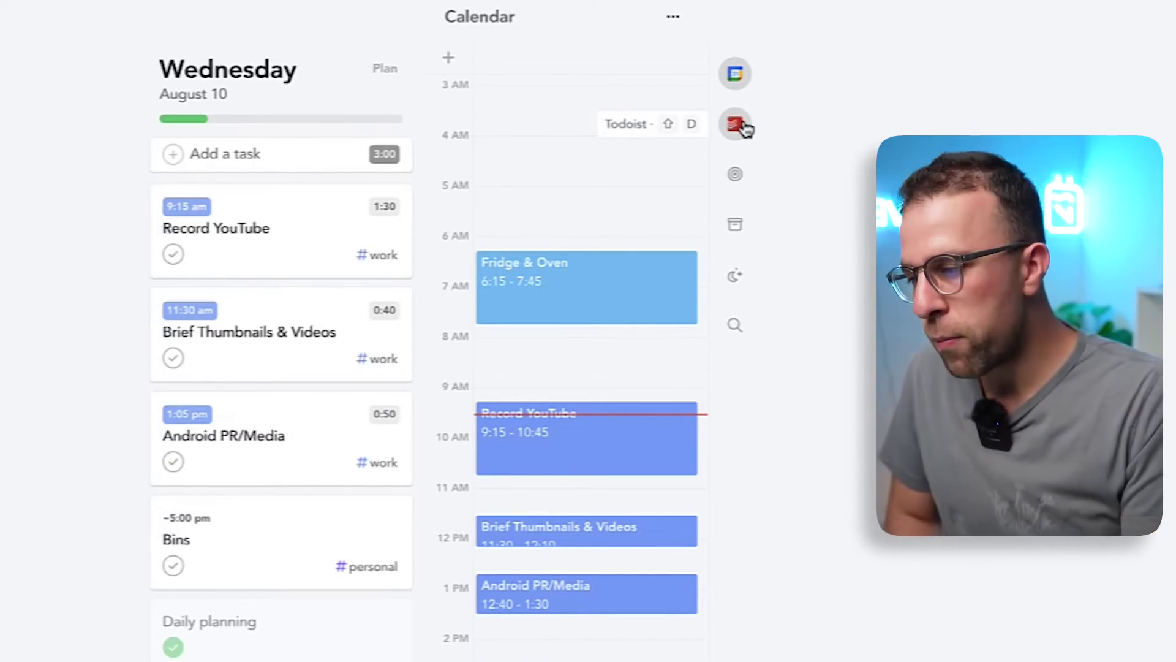
{"action": "left_click", "coordinate": [742, 126]}
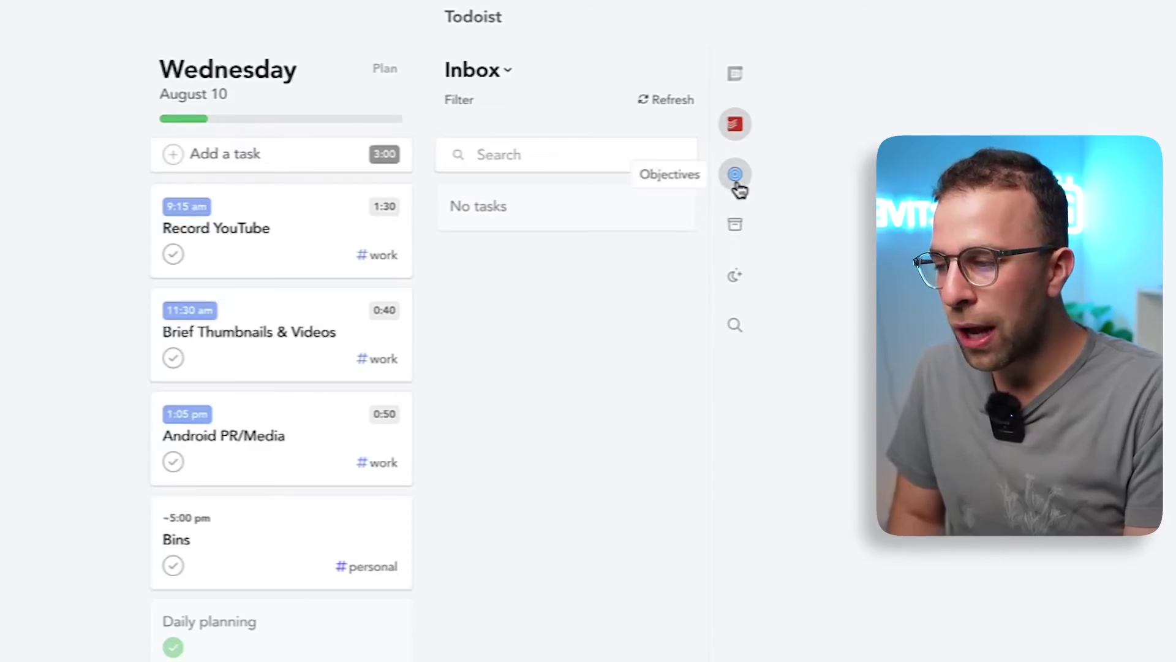
{"action": "left_click", "coordinate": [738, 83]}
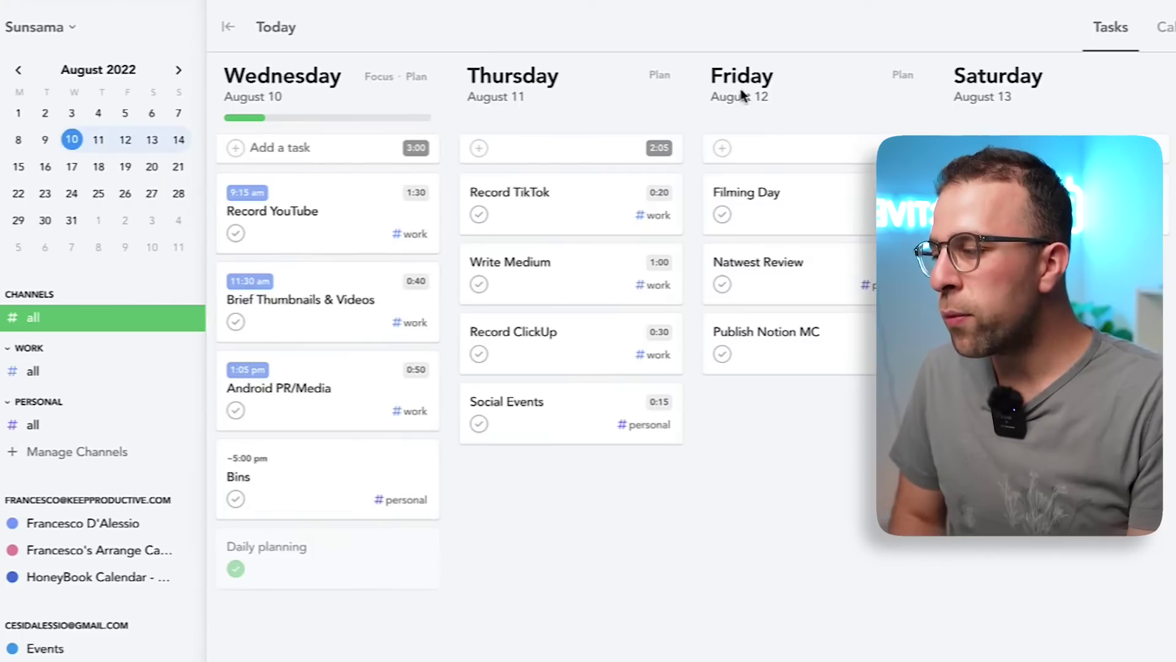
Step: Run Thursday's planning wizard to Looks good, keeping Record TikTok, Write Medium, Record ClickUp and Social Events
{"action": "left_click", "coordinate": [660, 76]}
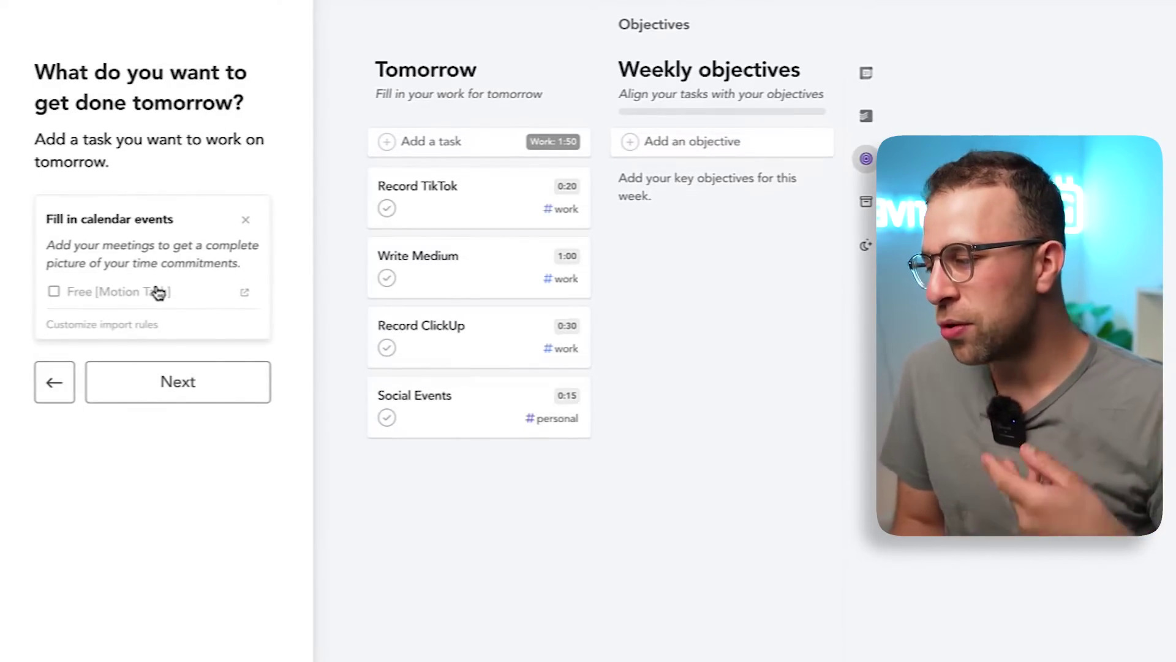
{"action": "left_click", "coordinate": [212, 391]}
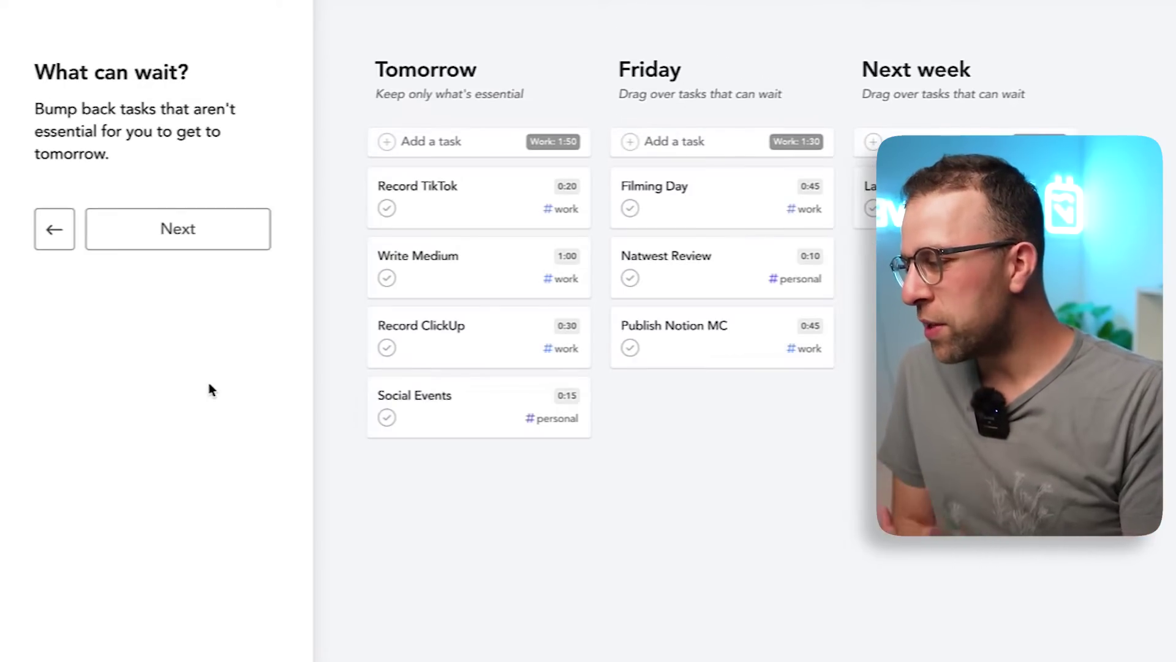
{"action": "left_click", "coordinate": [243, 236]}
{"action": "mouse_move", "coordinate": [510, 201]}
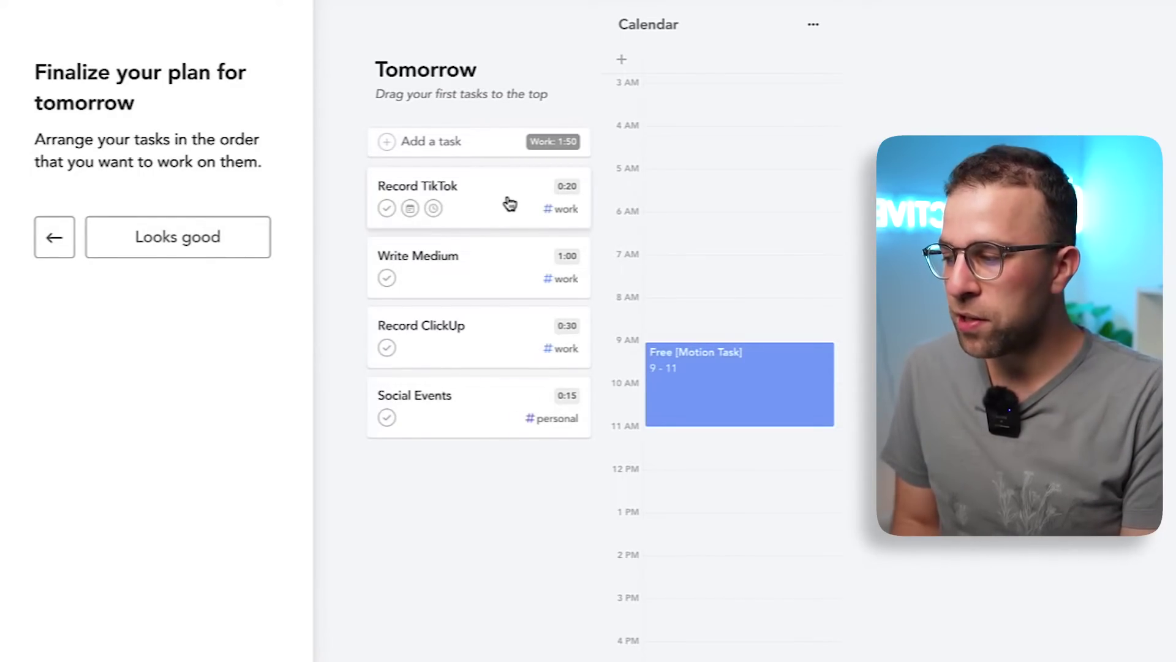
{"action": "left_click", "coordinate": [781, 376]}
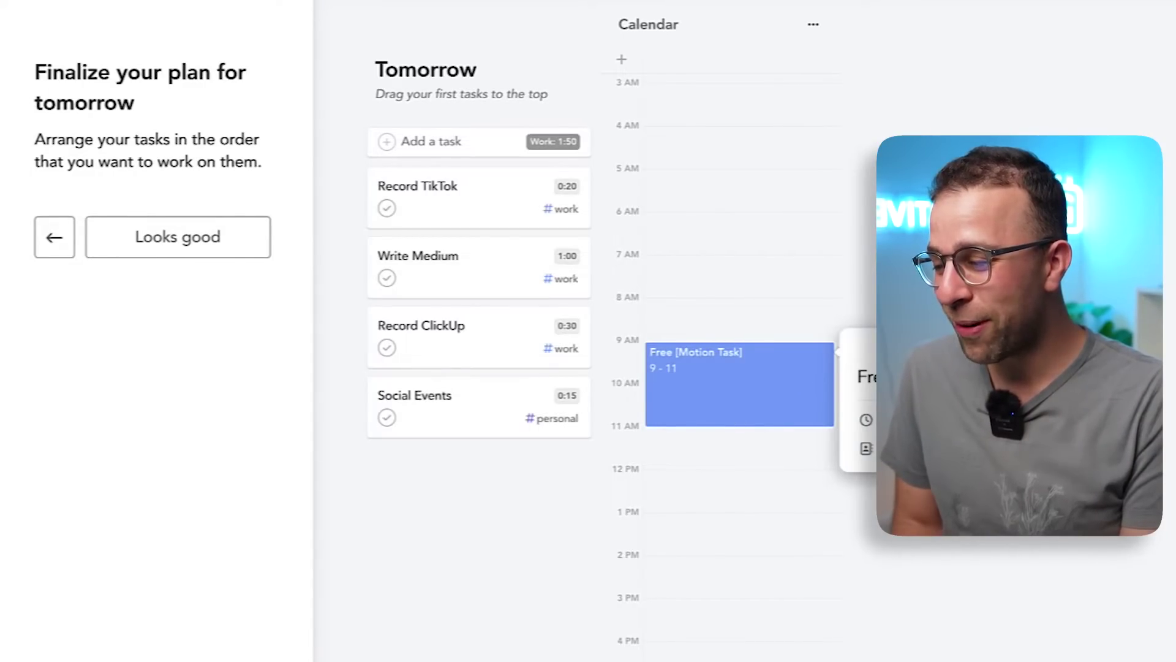
{"action": "left_click", "coordinate": [170, 247]}
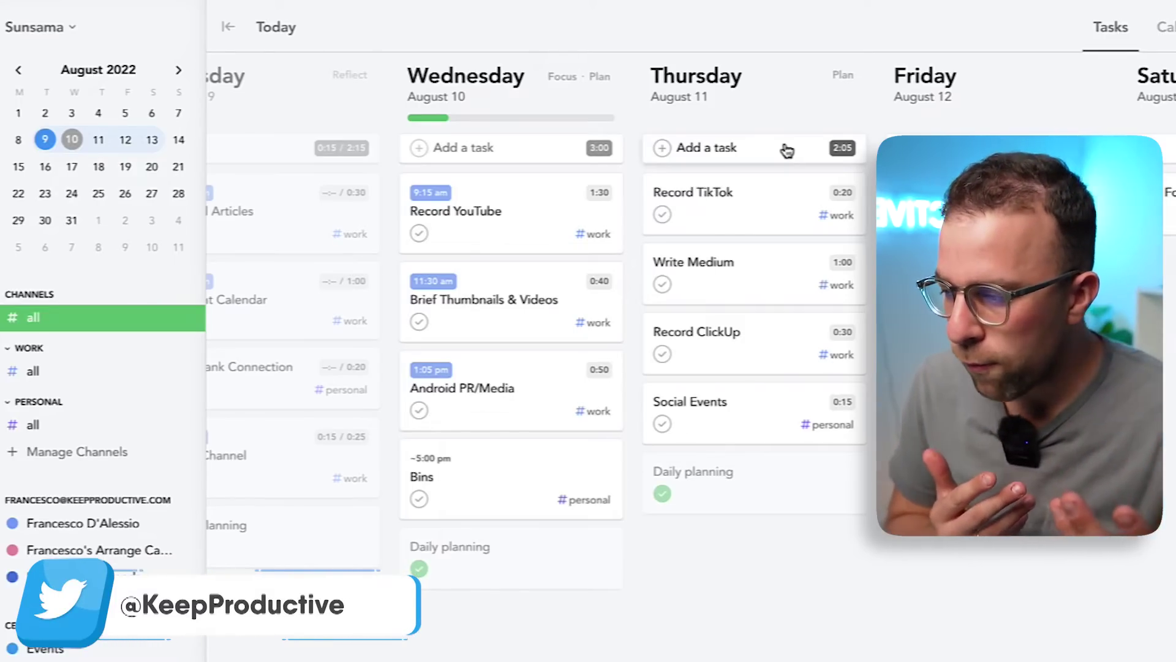
{"action": "scroll", "coordinate": [787, 150], "scroll_direction": "right", "scroll_amount": 3}
{"action": "scroll", "coordinate": [787, 150], "scroll_direction": "right", "scroll_amount": 5}
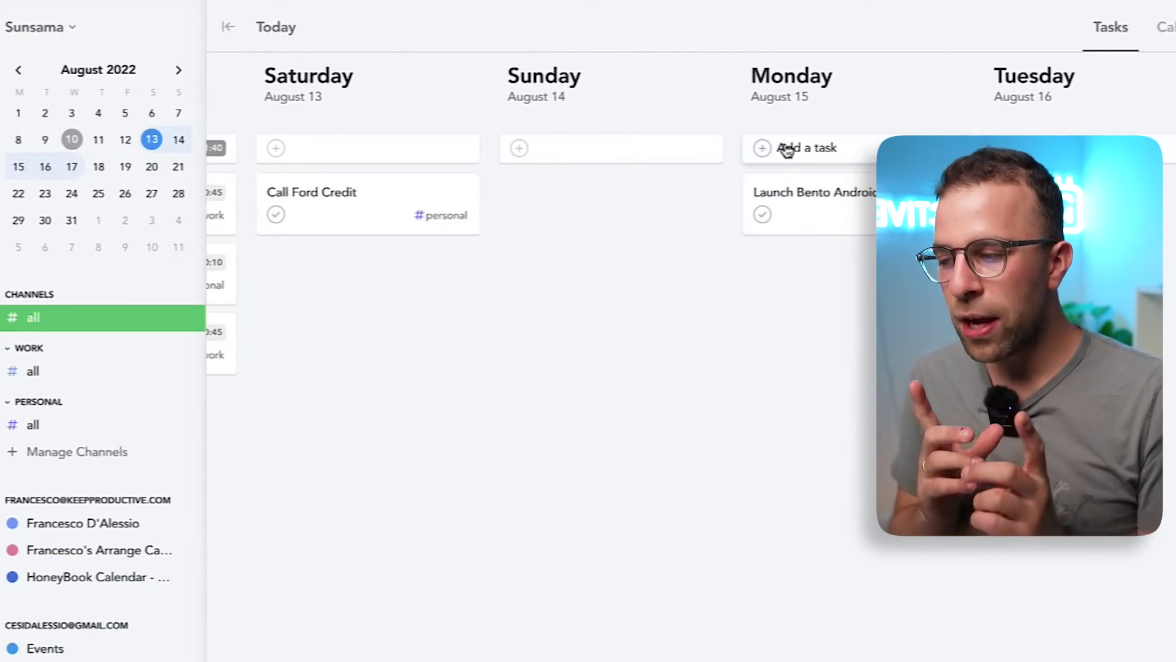
{"action": "scroll", "coordinate": [787, 150], "scroll_direction": "right", "scroll_amount": 2}
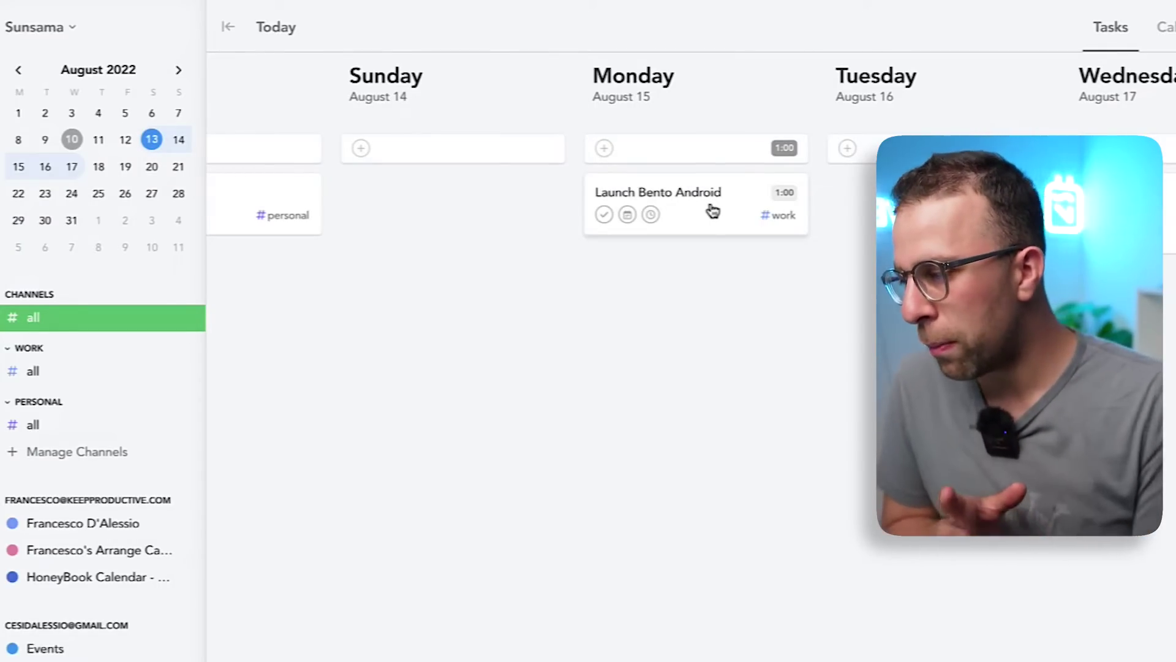
{"action": "scroll", "coordinate": [712, 211], "scroll_direction": "left", "scroll_amount": 1}
{"action": "scroll", "coordinate": [713, 211], "scroll_direction": "left", "scroll_amount": 8}
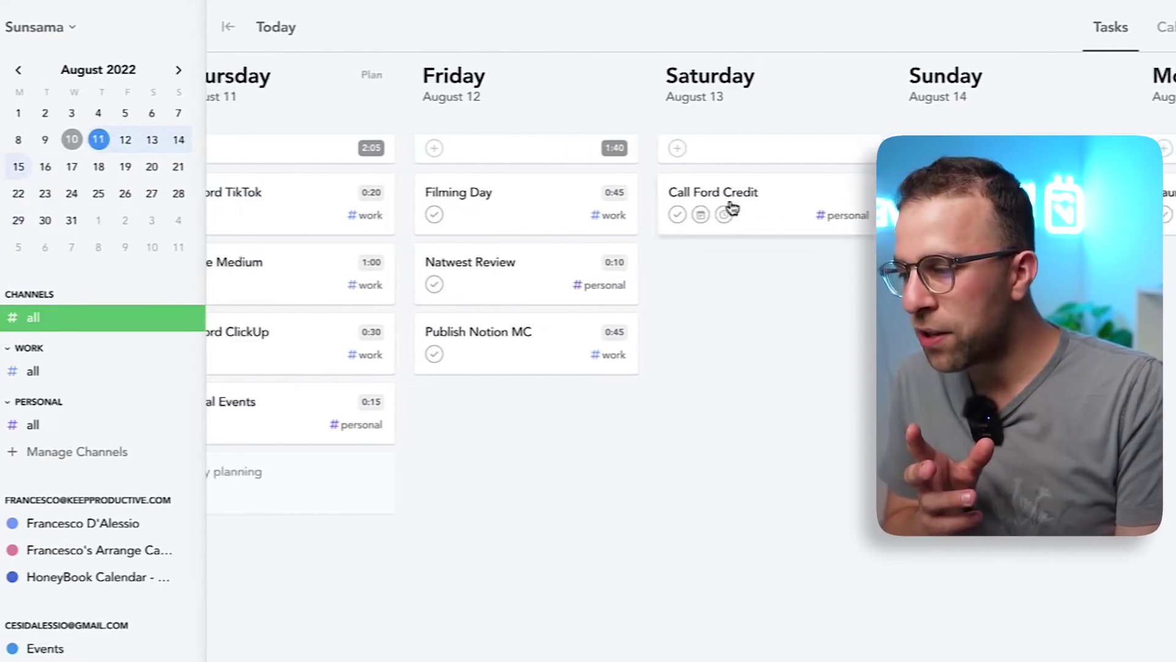
{"action": "scroll", "coordinate": [733, 204], "scroll_direction": "left", "scroll_amount": 3}
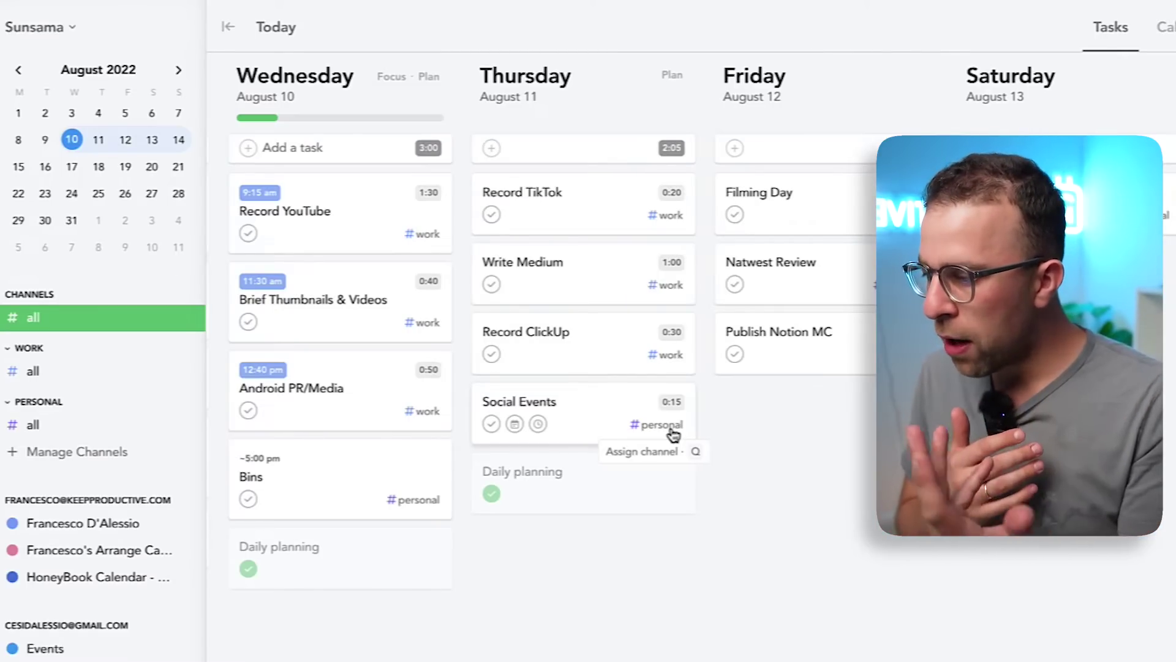
Step: Filter the board to the Personal channel, then switch back to all channels
{"action": "left_click", "coordinate": [72, 433]}
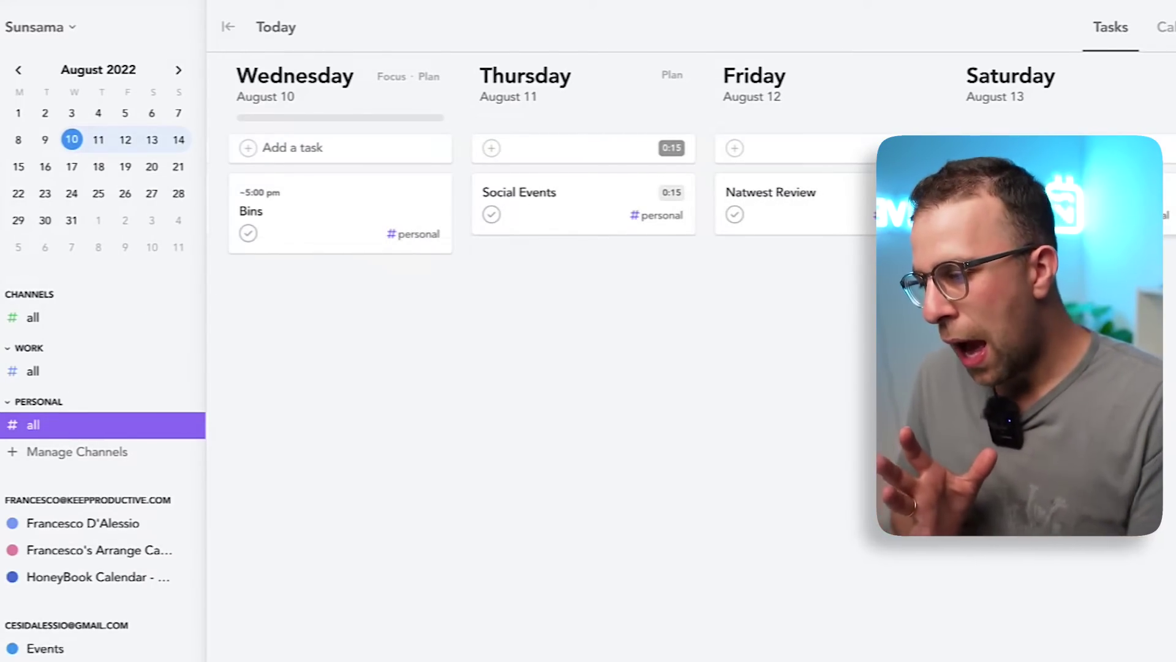
{"action": "left_click", "coordinate": [98, 320]}
{"action": "mouse_move", "coordinate": [423, 433]}
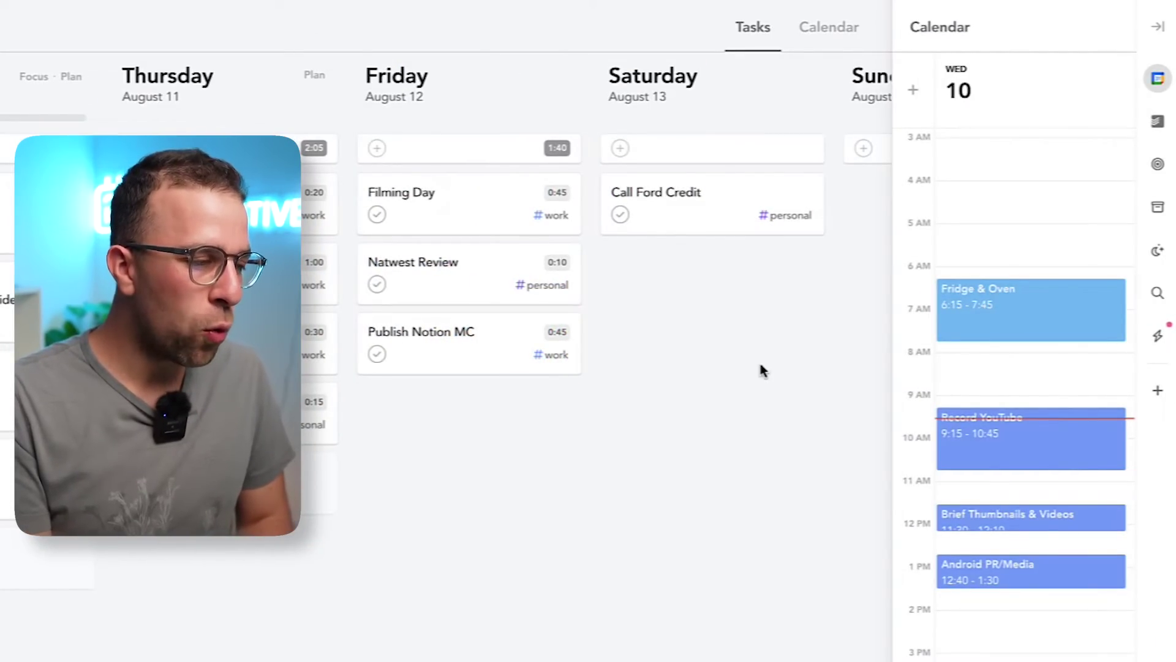
Step: Check the Fridge & Oven event, then open Record YouTube's details with its 9:15–10:45 block
{"action": "left_click", "coordinate": [1052, 288]}
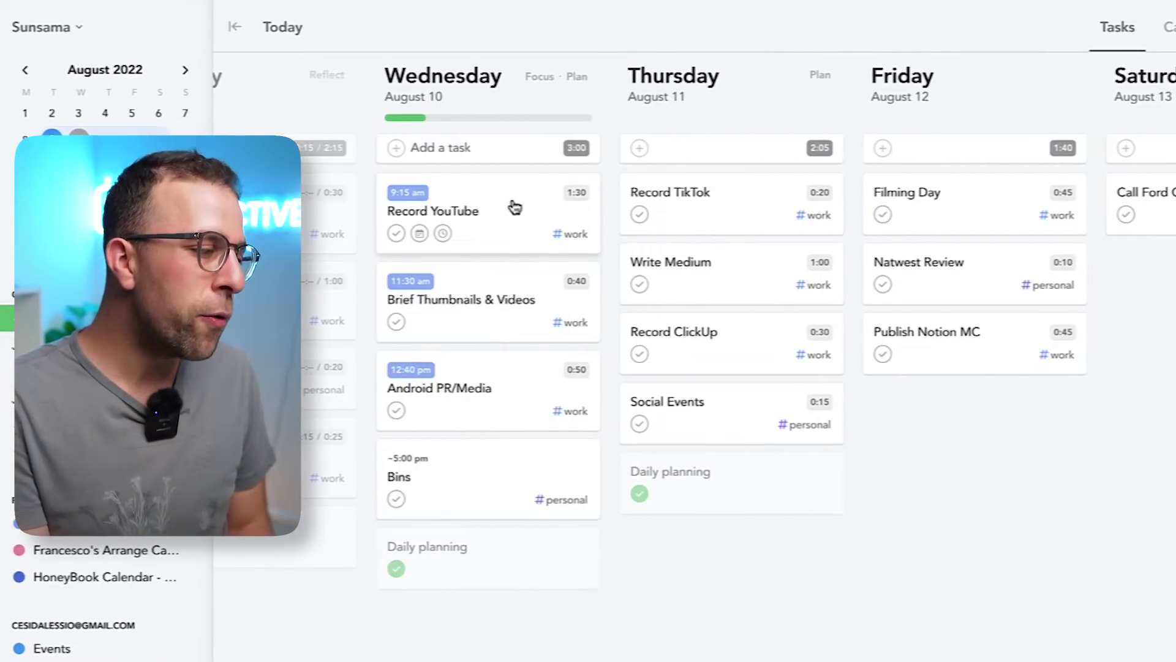
{"action": "left_click", "coordinate": [515, 207]}
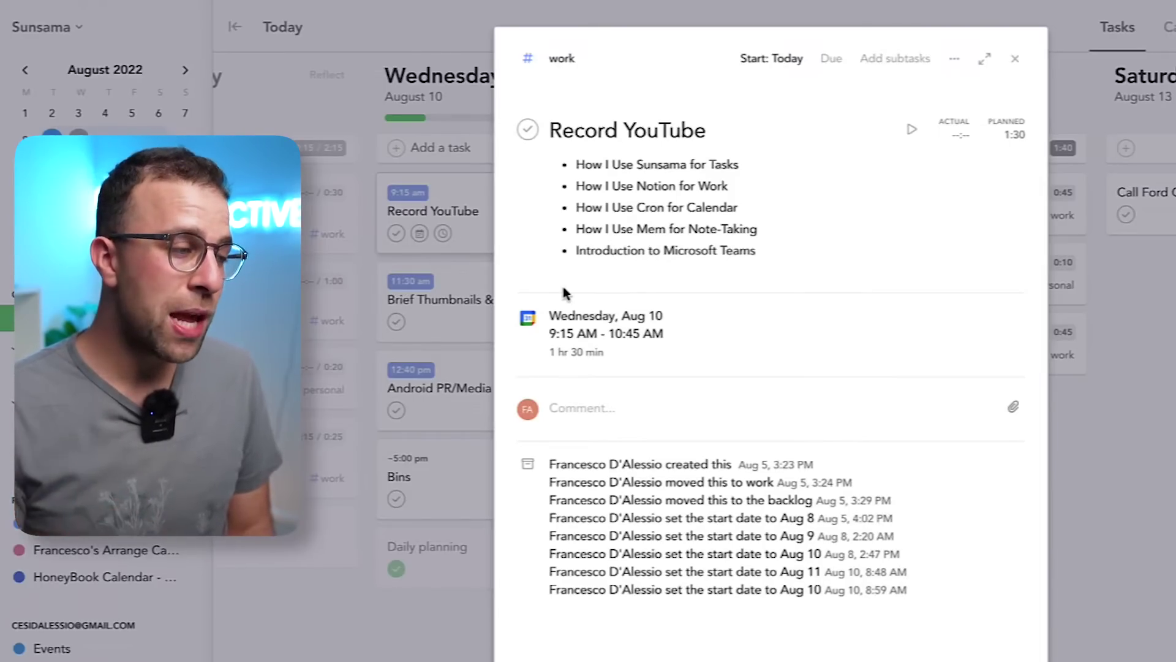
Step: Start a Record YouTube focus session with 10 minutes logged as actual time, then exit focus mode
{"action": "left_click", "coordinate": [912, 129]}
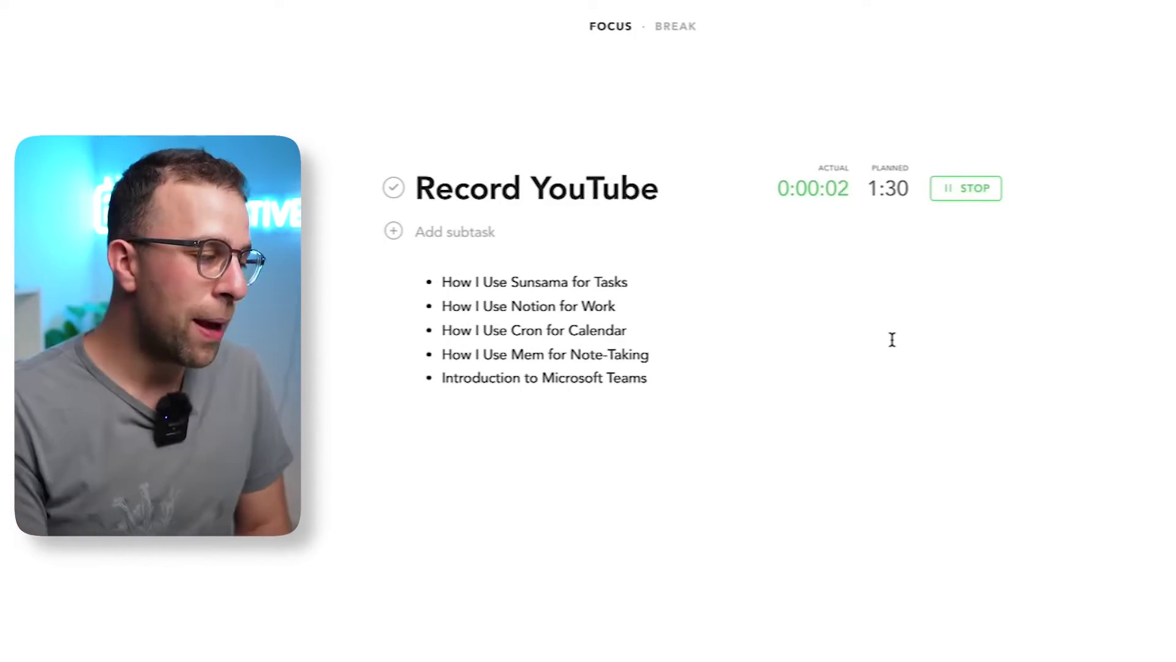
{"action": "left_click", "coordinate": [834, 196]}
{"action": "left_click", "coordinate": [798, 305]}
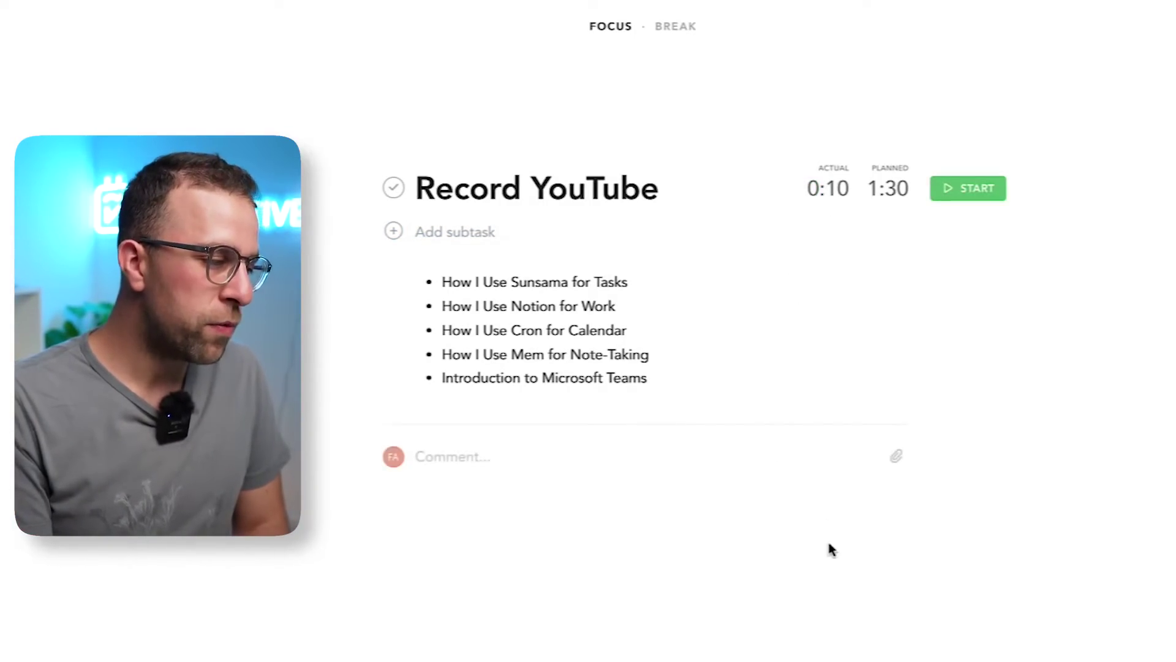
{"action": "left_click", "coordinate": [960, 187]}
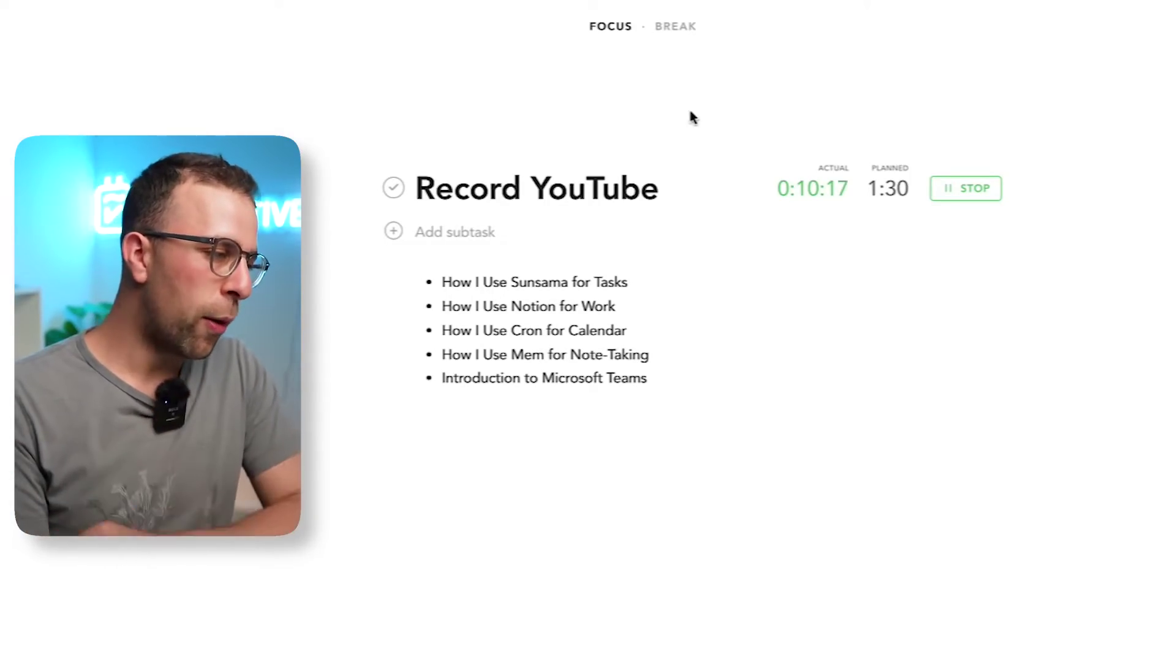
{"action": "left_click", "coordinate": [687, 28]}
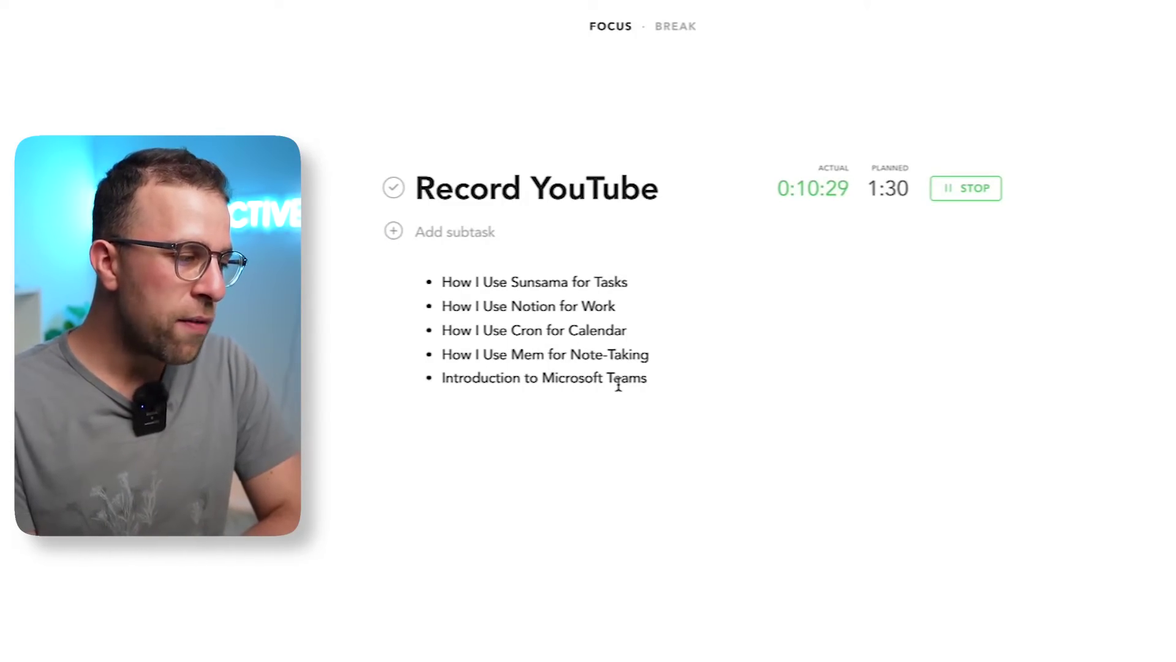
{"action": "mouse_move", "coordinate": [727, 37]}
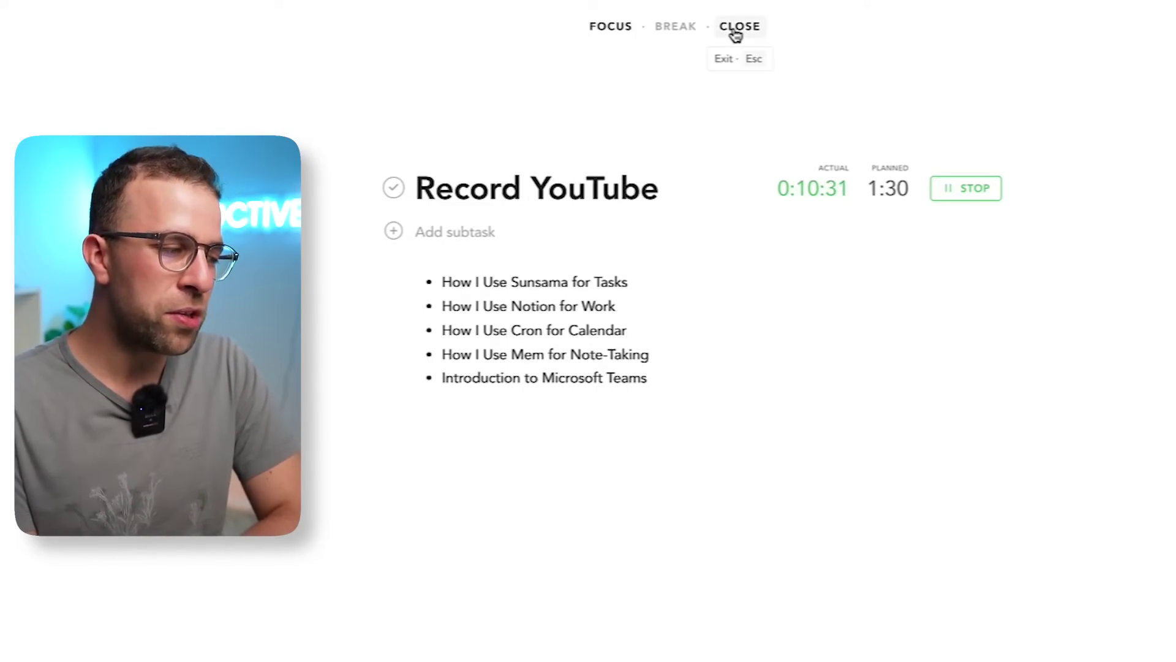
{"action": "left_click", "coordinate": [735, 33]}
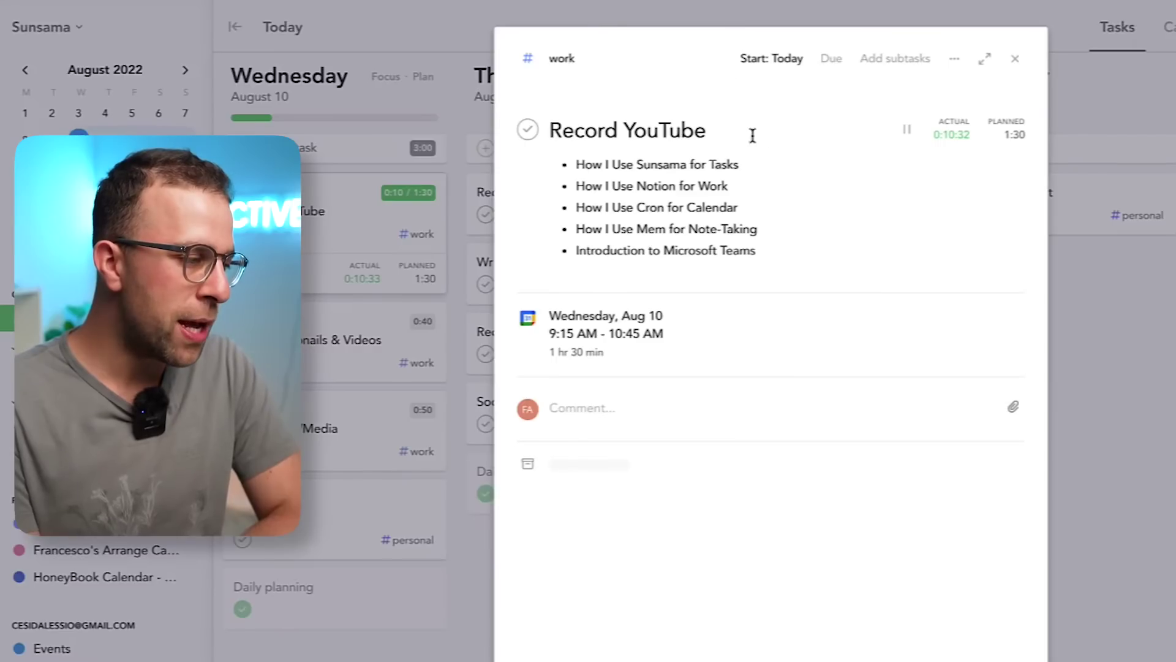
Step: Close Record YouTube's details and show the Backlog with Brief Charlotte and Content Calendar beside the board
{"action": "left_click", "coordinate": [1165, 257]}
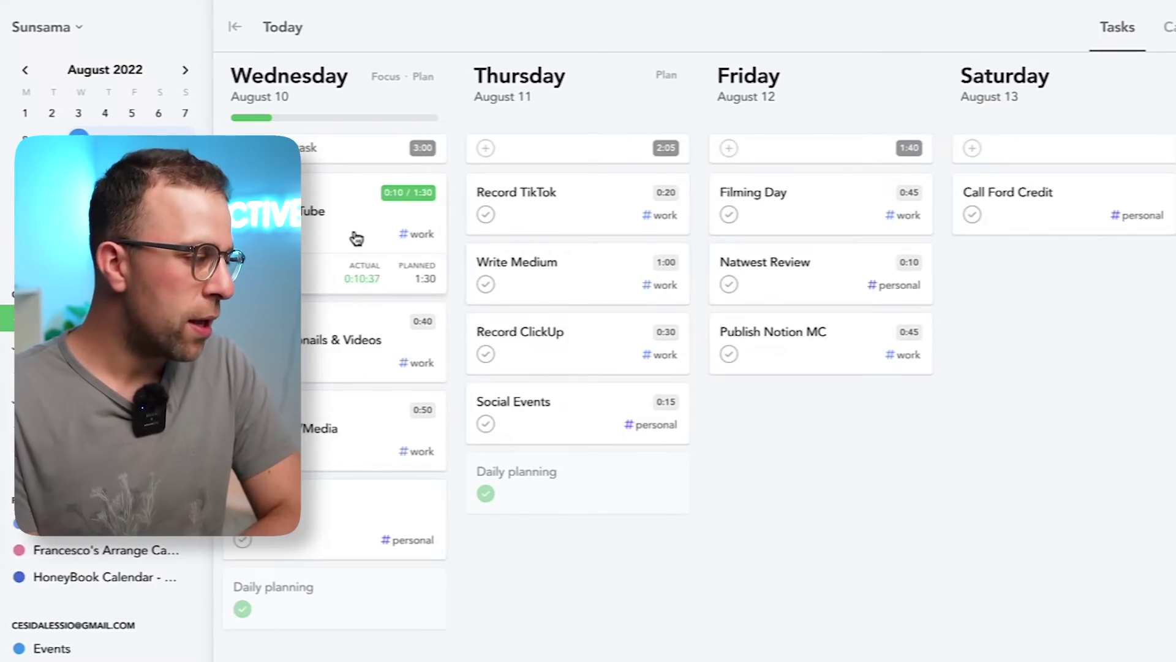
{"action": "key", "text": "b"}
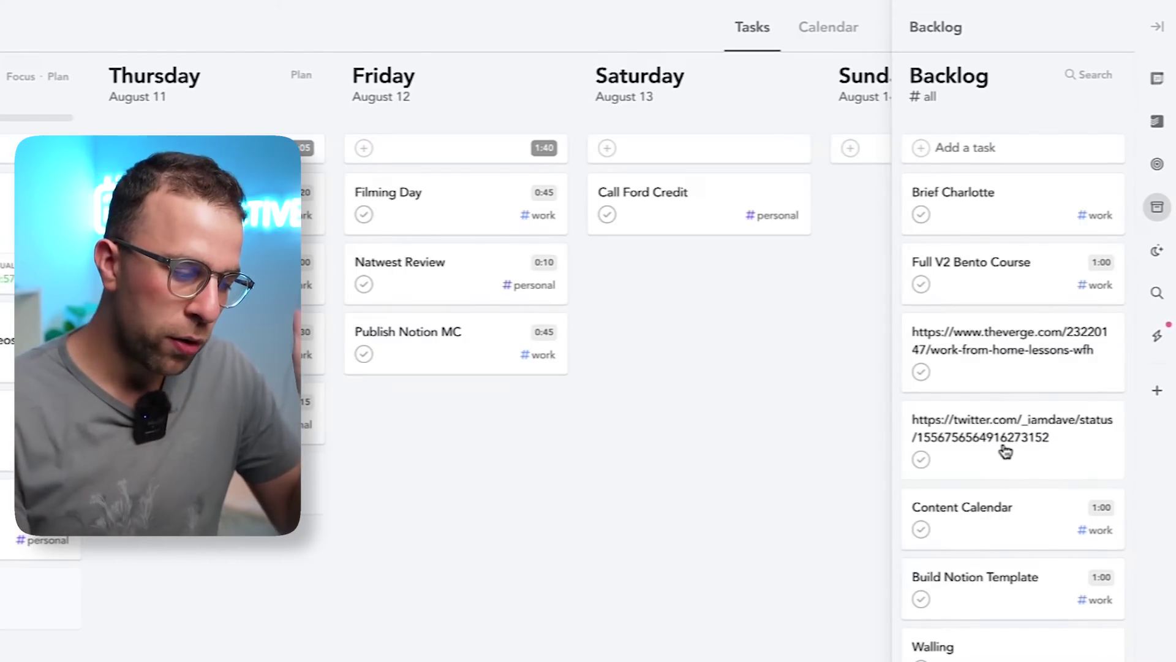
{"action": "scroll", "coordinate": [1006, 450], "scroll_direction": "down", "scroll_amount": 2}
{"action": "scroll", "coordinate": [1008, 576], "scroll_direction": "up", "scroll_amount": 3}
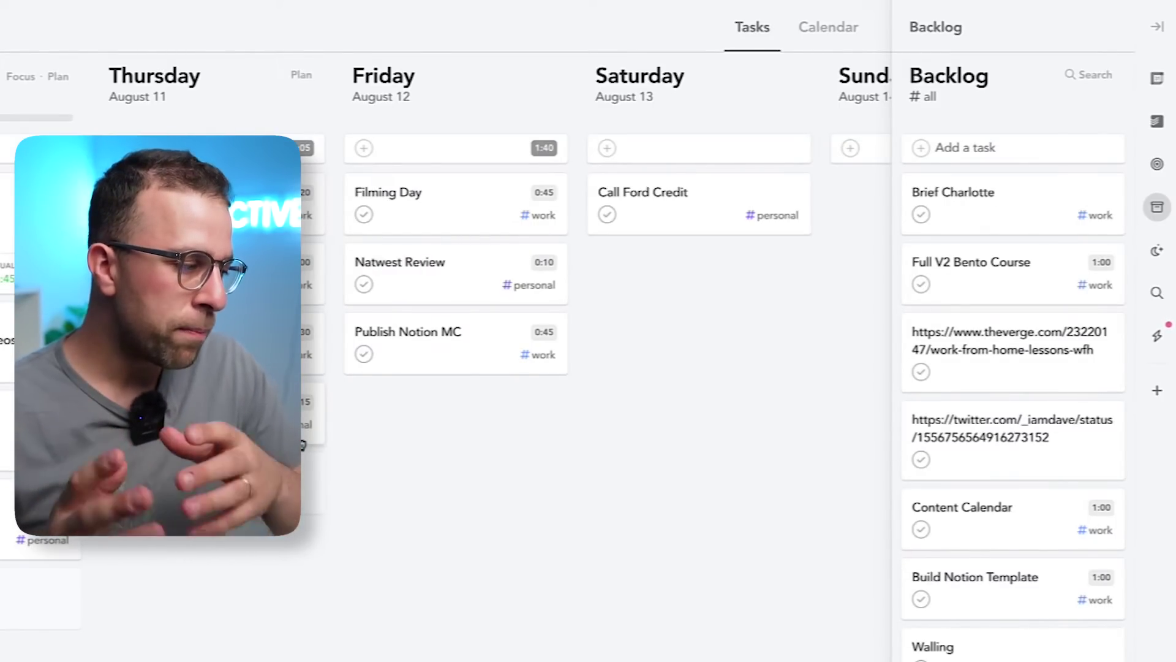
{"action": "scroll", "coordinate": [302, 445], "scroll_direction": "left", "scroll_amount": 5}
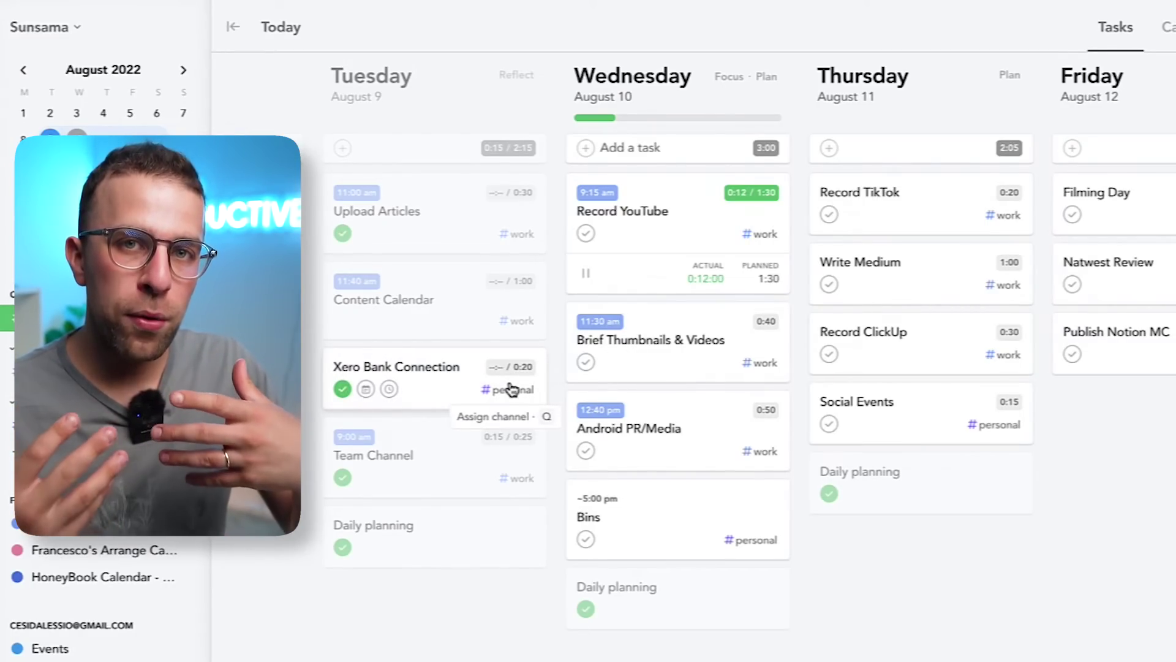
Step: Switch to calendar view with the Weekdays time frame, Monday August 8 to Friday August 12
{"action": "scroll", "coordinate": [509, 387], "scroll_direction": "right", "scroll_amount": 5}
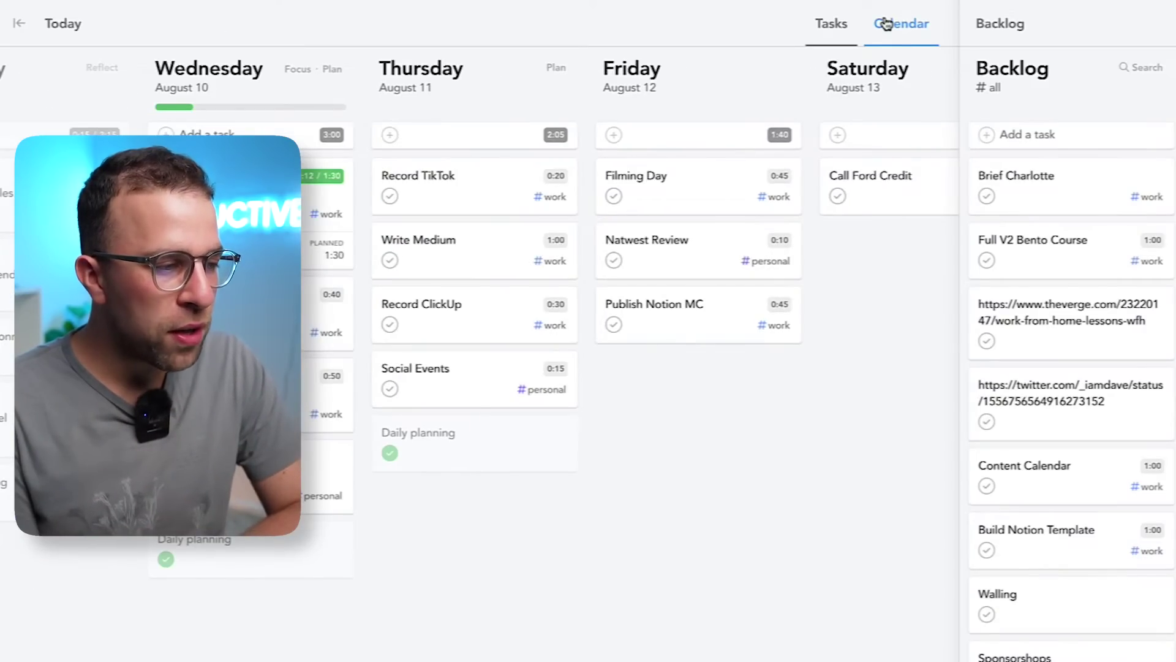
{"action": "left_click", "coordinate": [886, 23]}
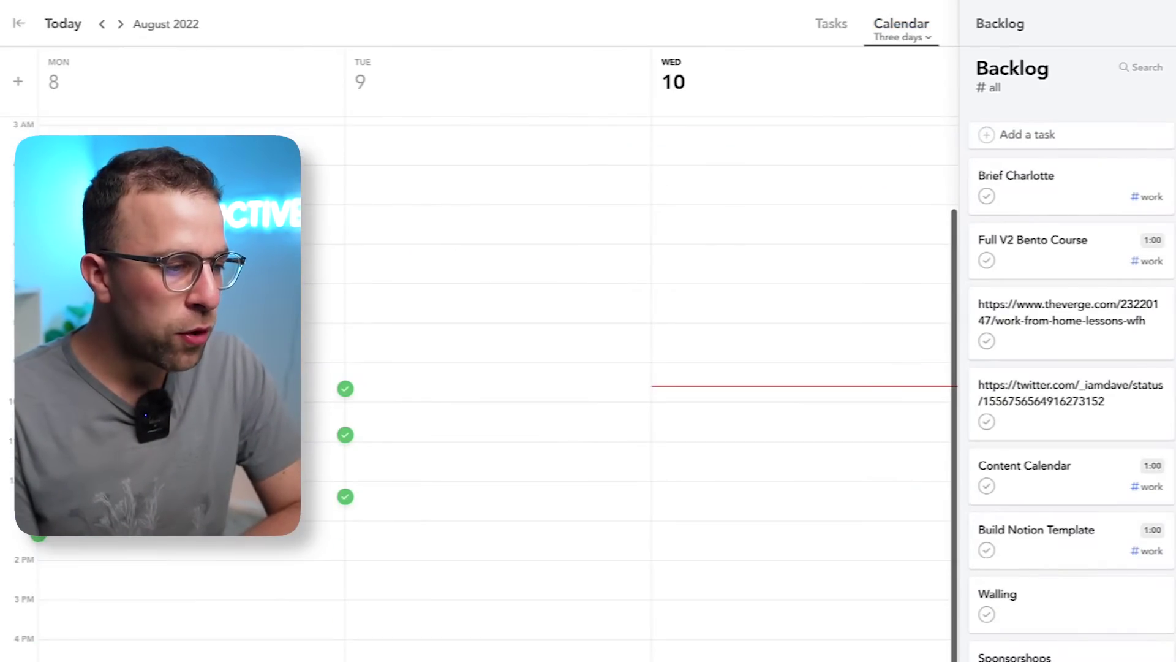
{"action": "scroll", "coordinate": [882, 344], "scroll_direction": "down", "scroll_amount": 1}
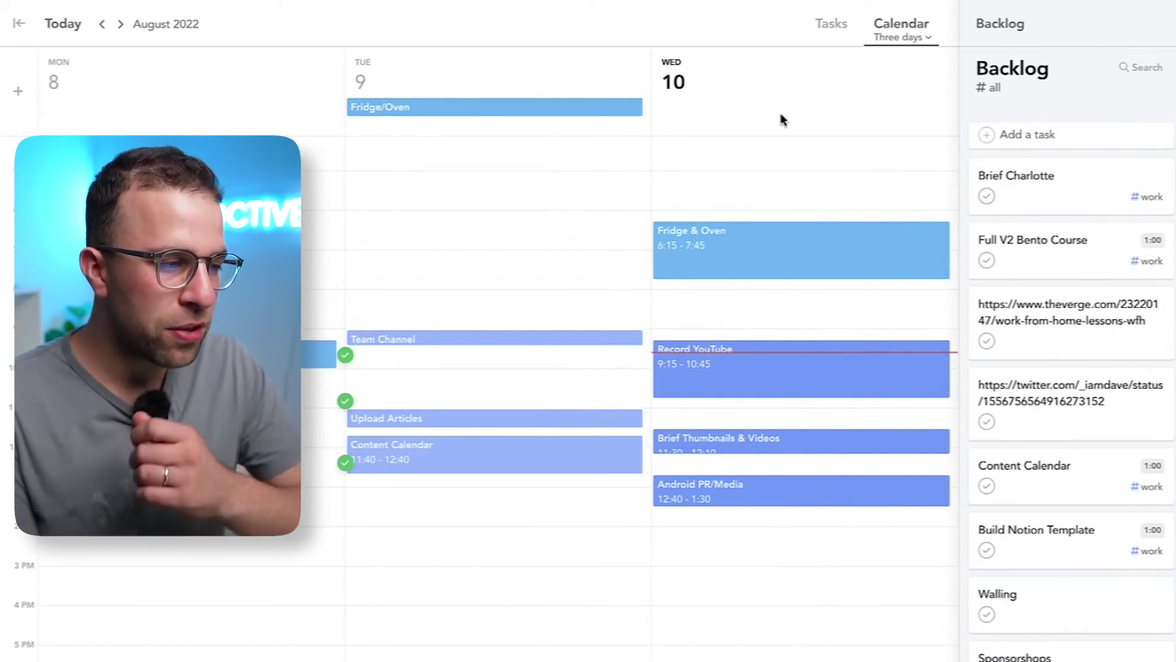
{"action": "left_click", "coordinate": [891, 38]}
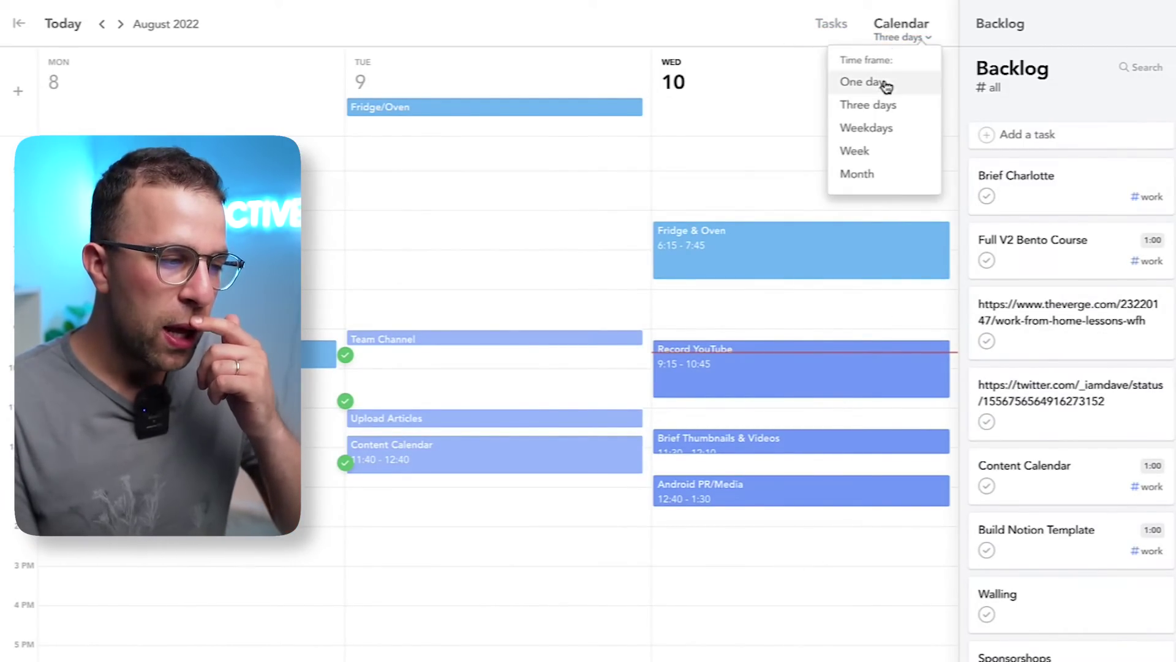
{"action": "left_click", "coordinate": [885, 125]}
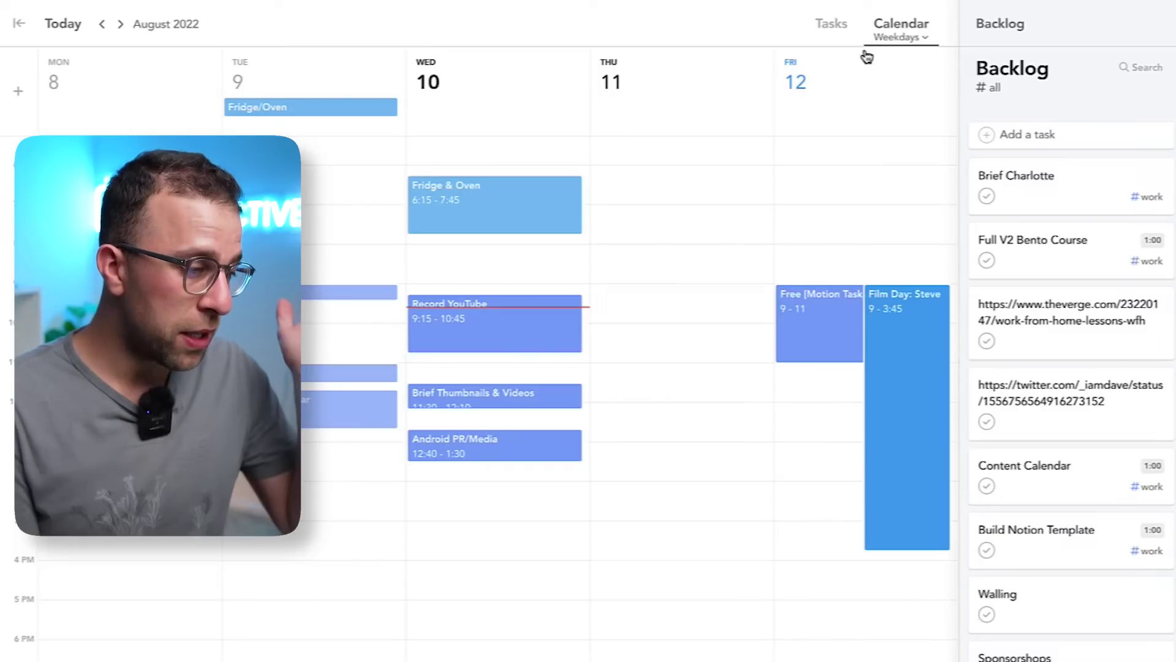
{"action": "scroll", "coordinate": [631, 241], "scroll_direction": "up", "scroll_amount": 1}
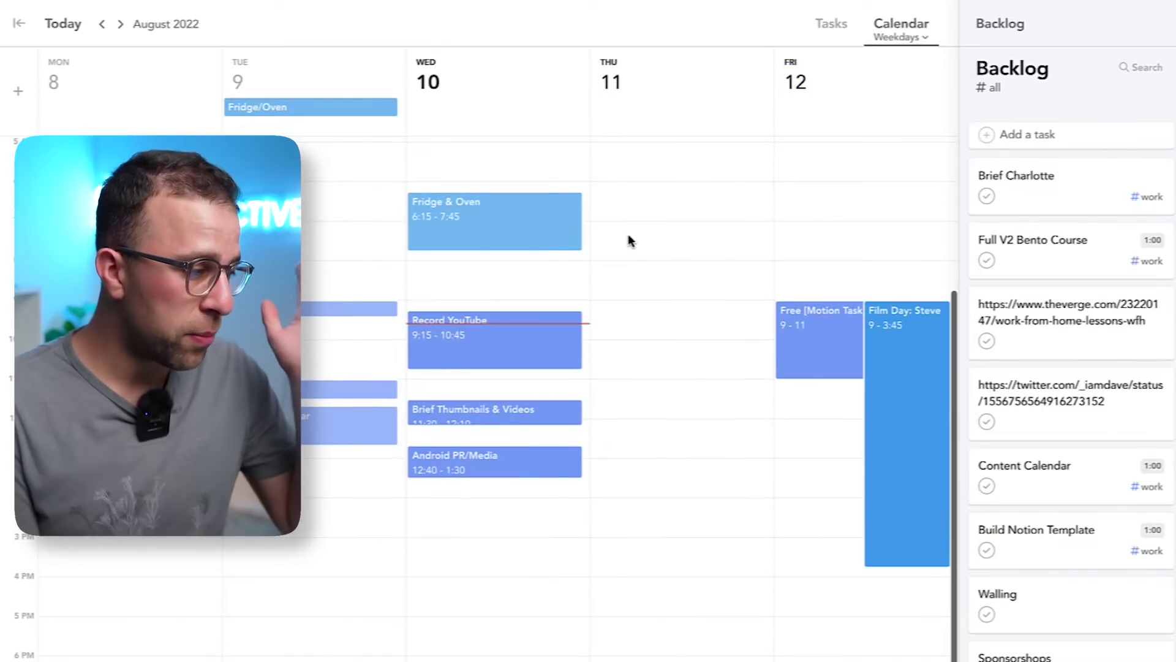
Step: Return to the task board, glance at weekly objectives, then open Wednesday's day calendar alongside
{"action": "left_click", "coordinate": [833, 33]}
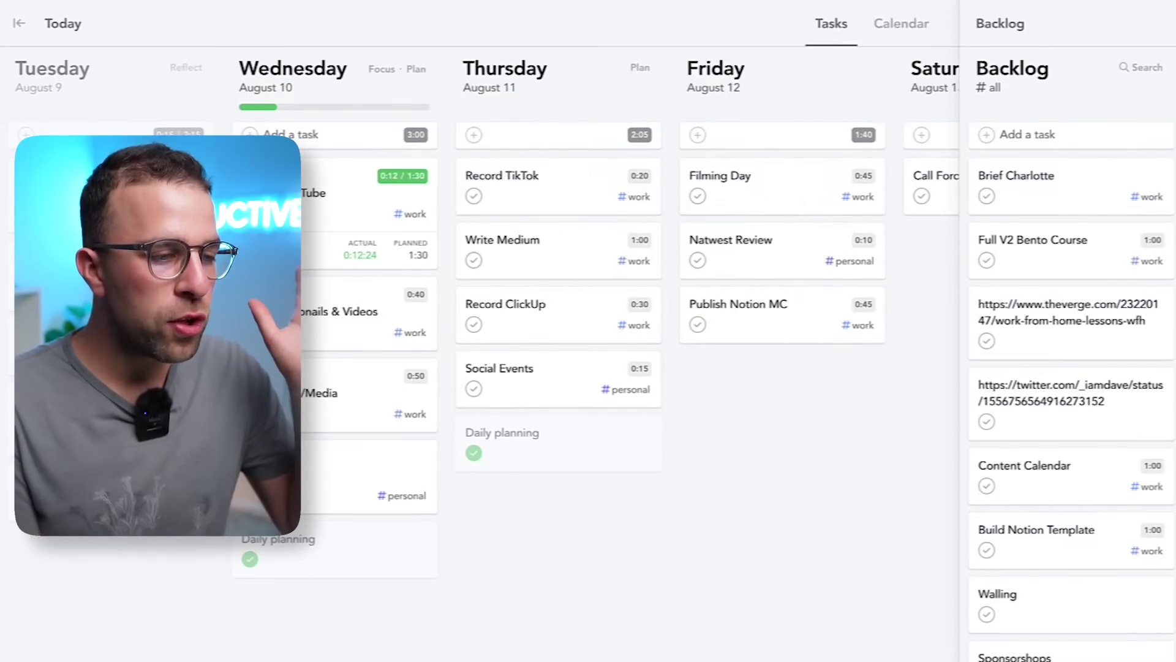
{"action": "left_click", "coordinate": [1171, 153]}
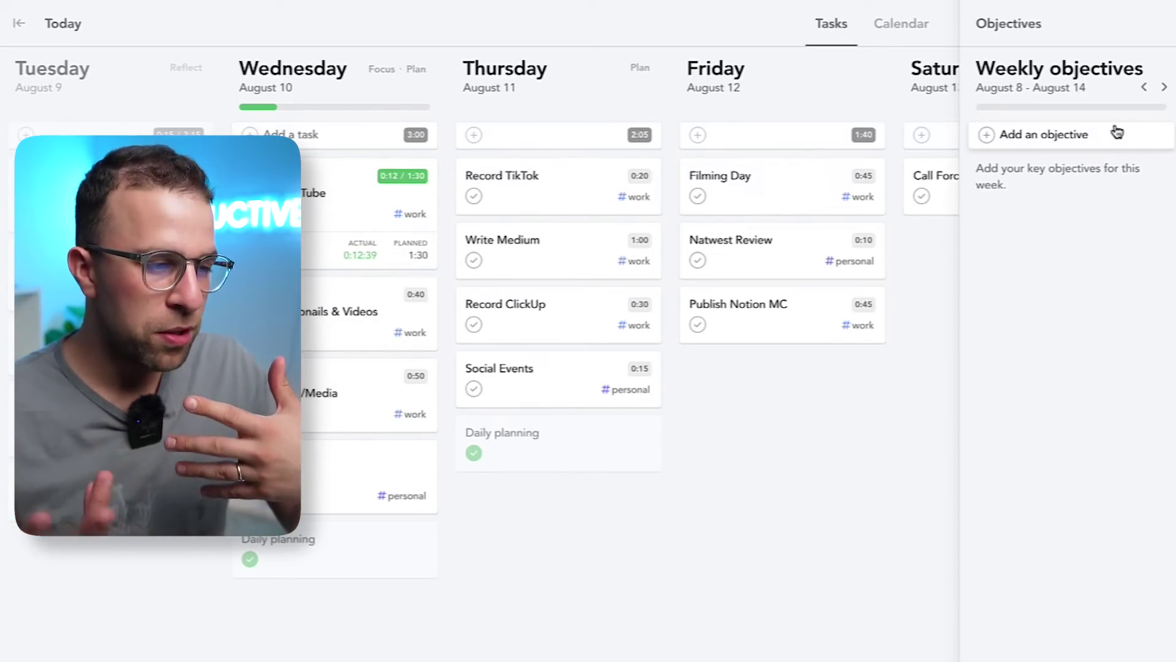
{"action": "key", "text": "c"}
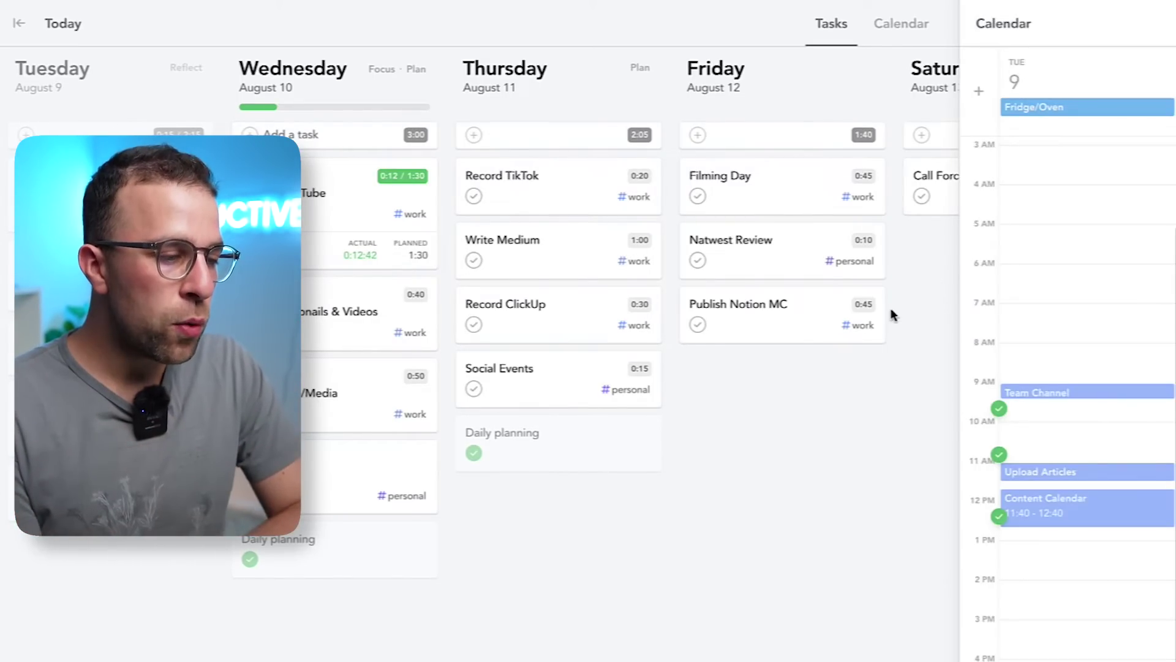
{"action": "scroll", "coordinate": [802, 322], "scroll_direction": "right", "scroll_amount": 5}
{"action": "scroll", "coordinate": [806, 323], "scroll_direction": "left", "scroll_amount": 3}
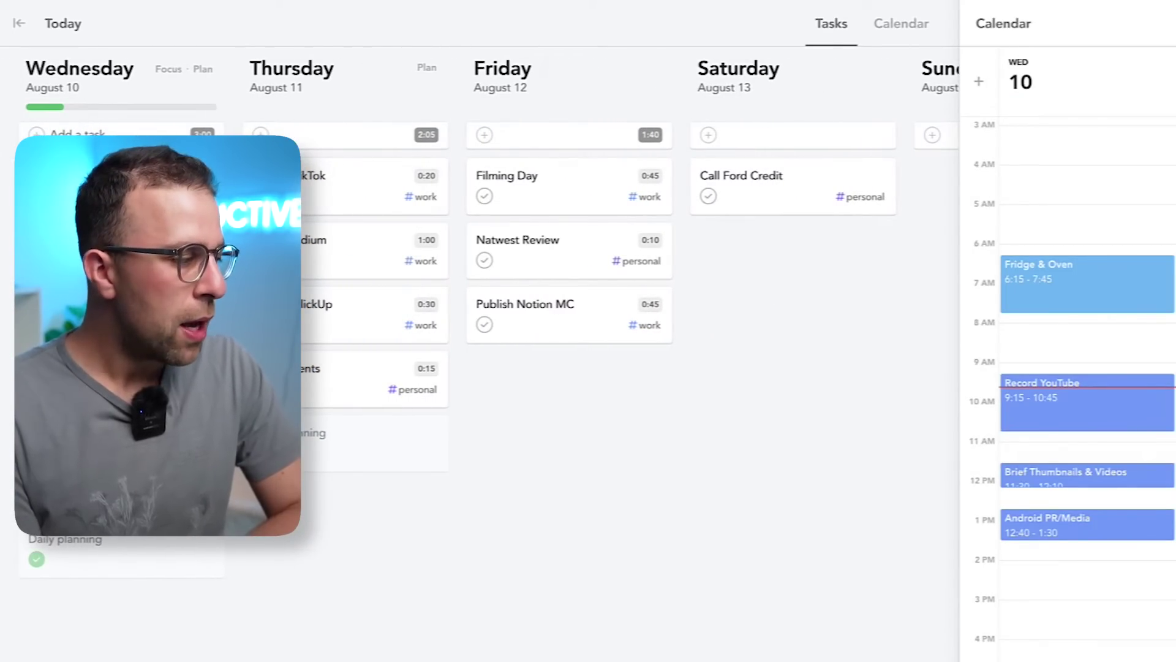
Step: Show only Wednesday's tasks in focus view, then return to the full week board
{"action": "left_click", "coordinate": [168, 68]}
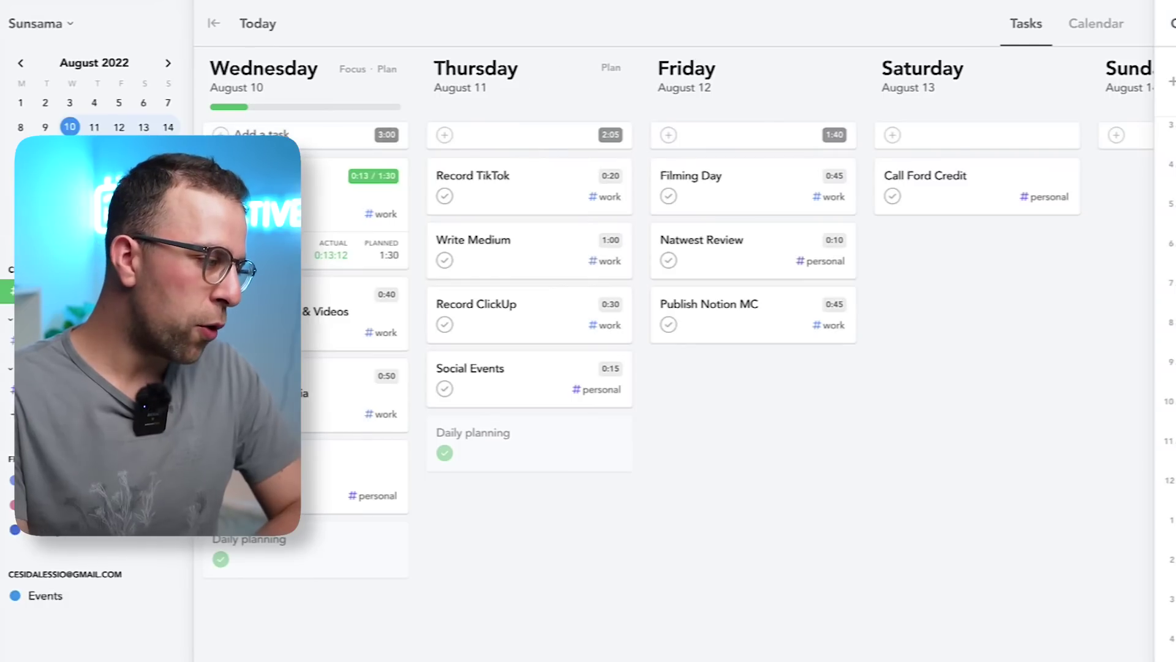
Step: In Wednesday's day calendar, shift Brief Thumbnails & Videos 5 minutes later to start at 11:35
{"action": "left_click", "coordinate": [227, 175]}
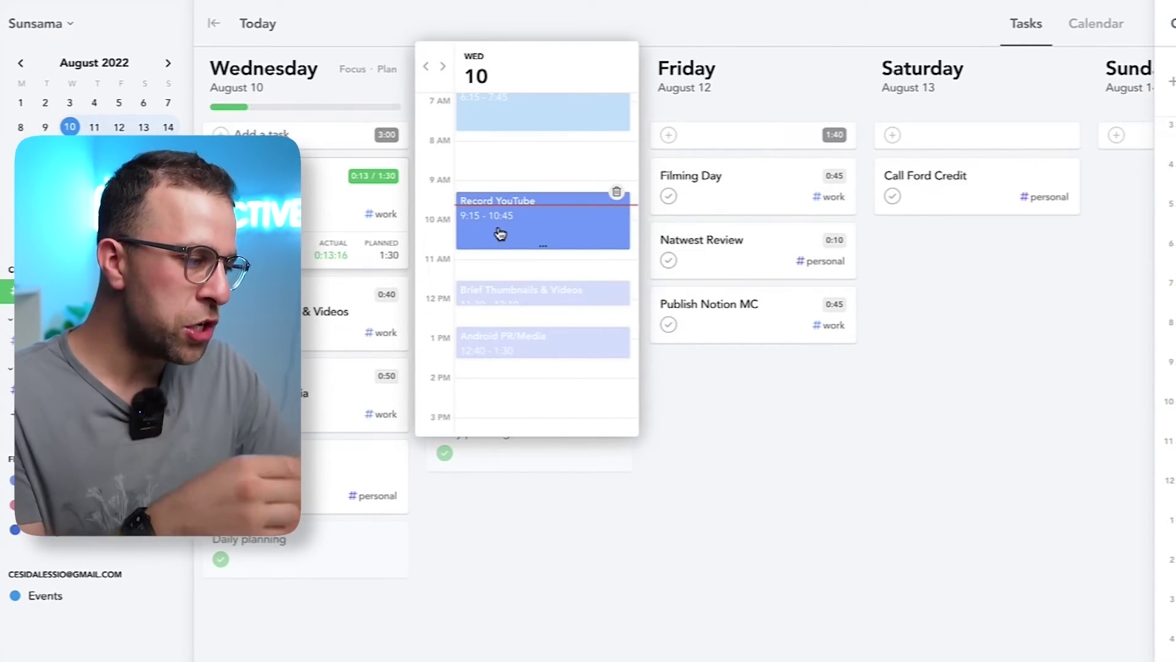
{"action": "left_click_drag", "start_coordinate": [567, 301], "coordinate": [570, 305]}
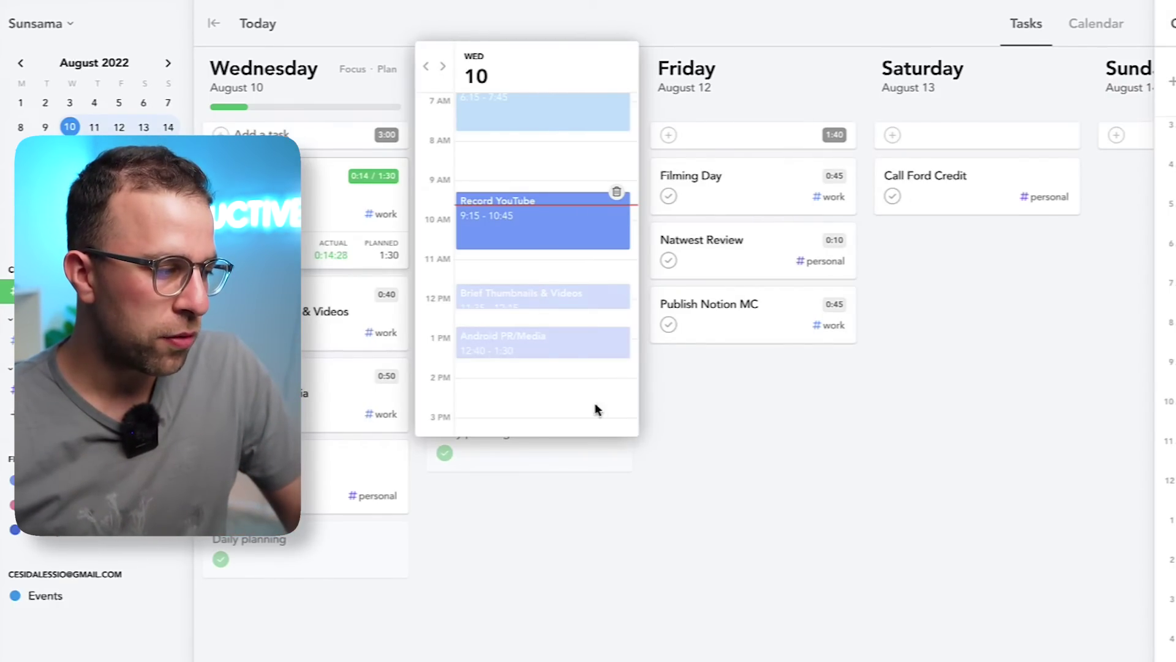
{"action": "left_click", "coordinate": [729, 517]}
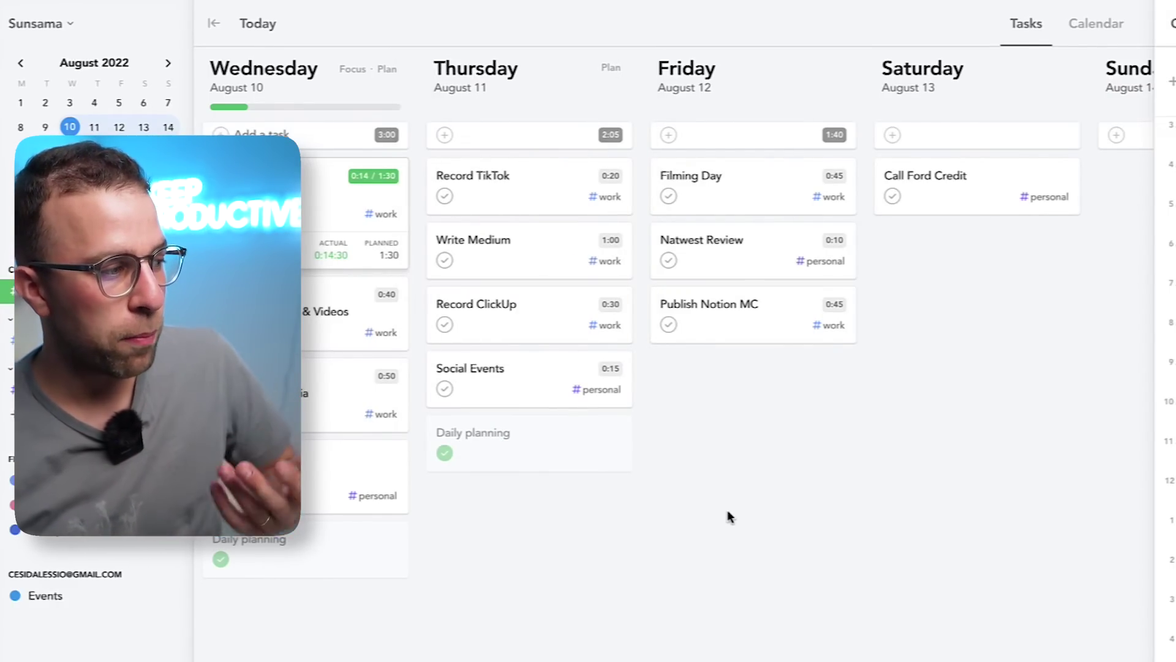